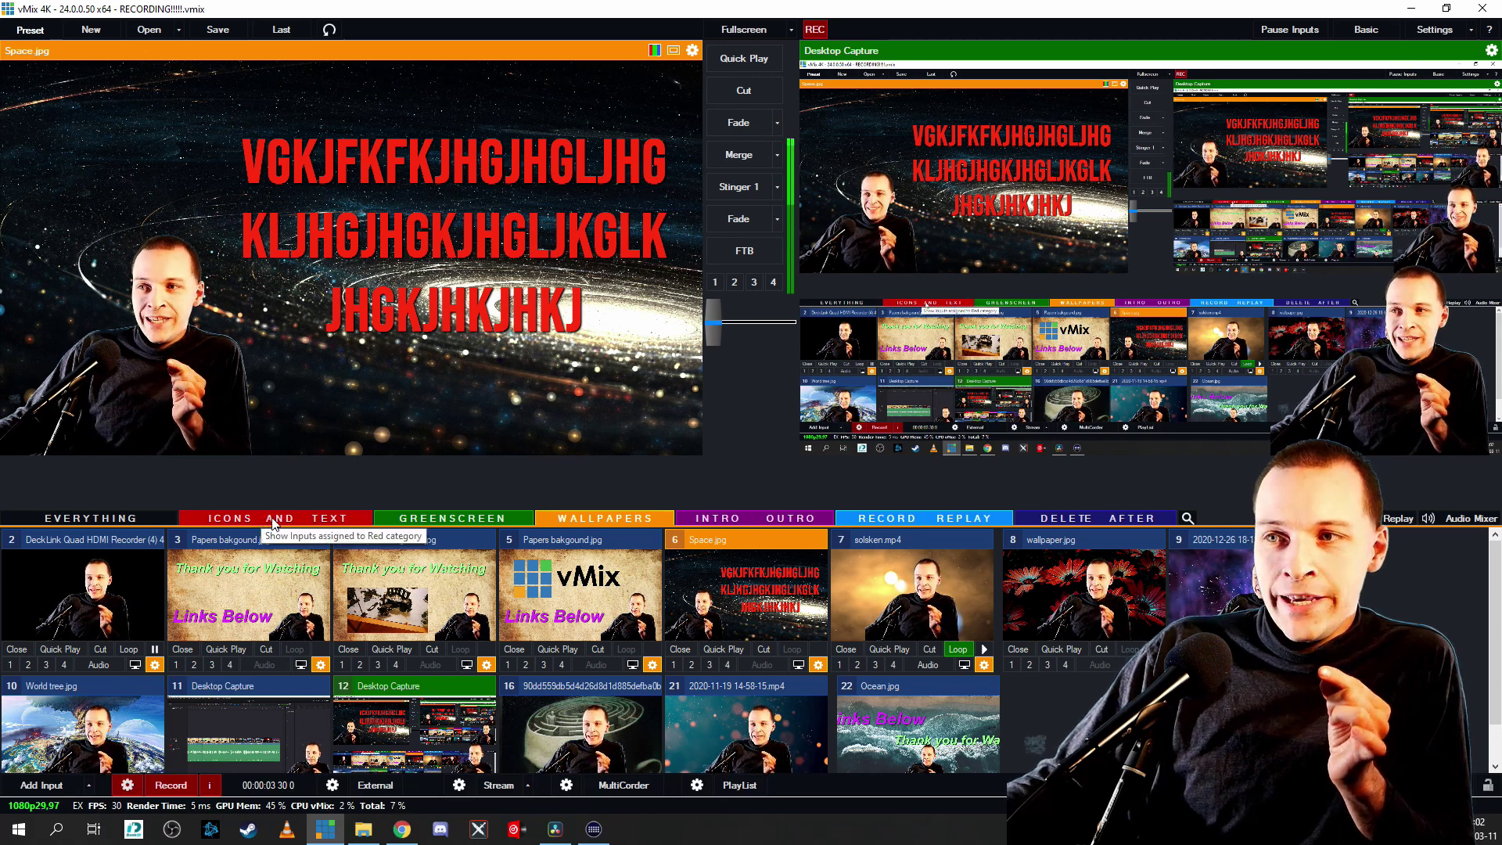
Filter the input list to the ICONS AND TEXT category.
left_click(276, 520)
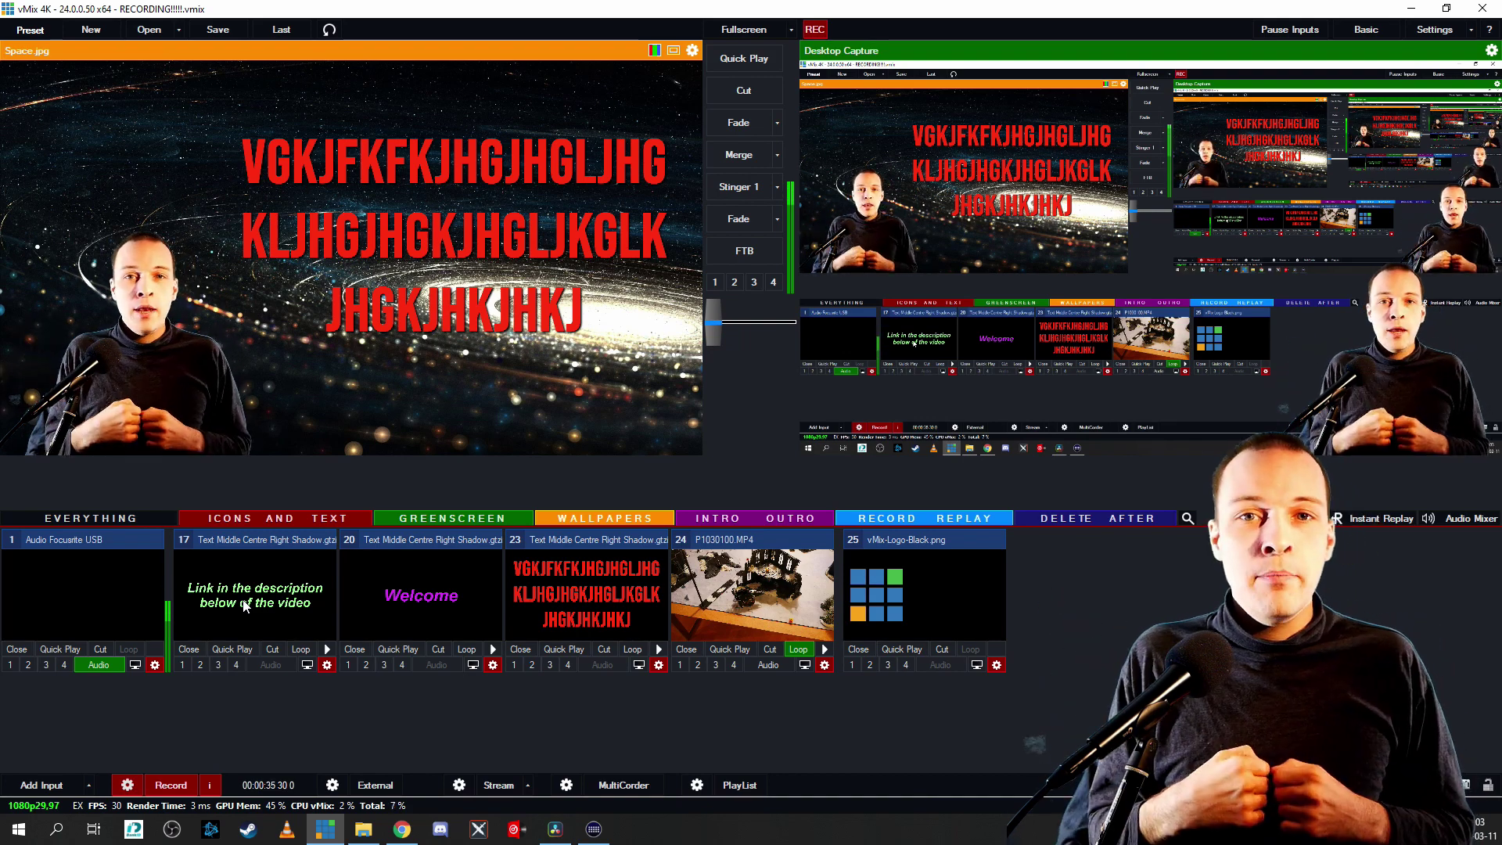
Add a new GT Text title input reading 'dghsghj'.
left_click(751, 595)
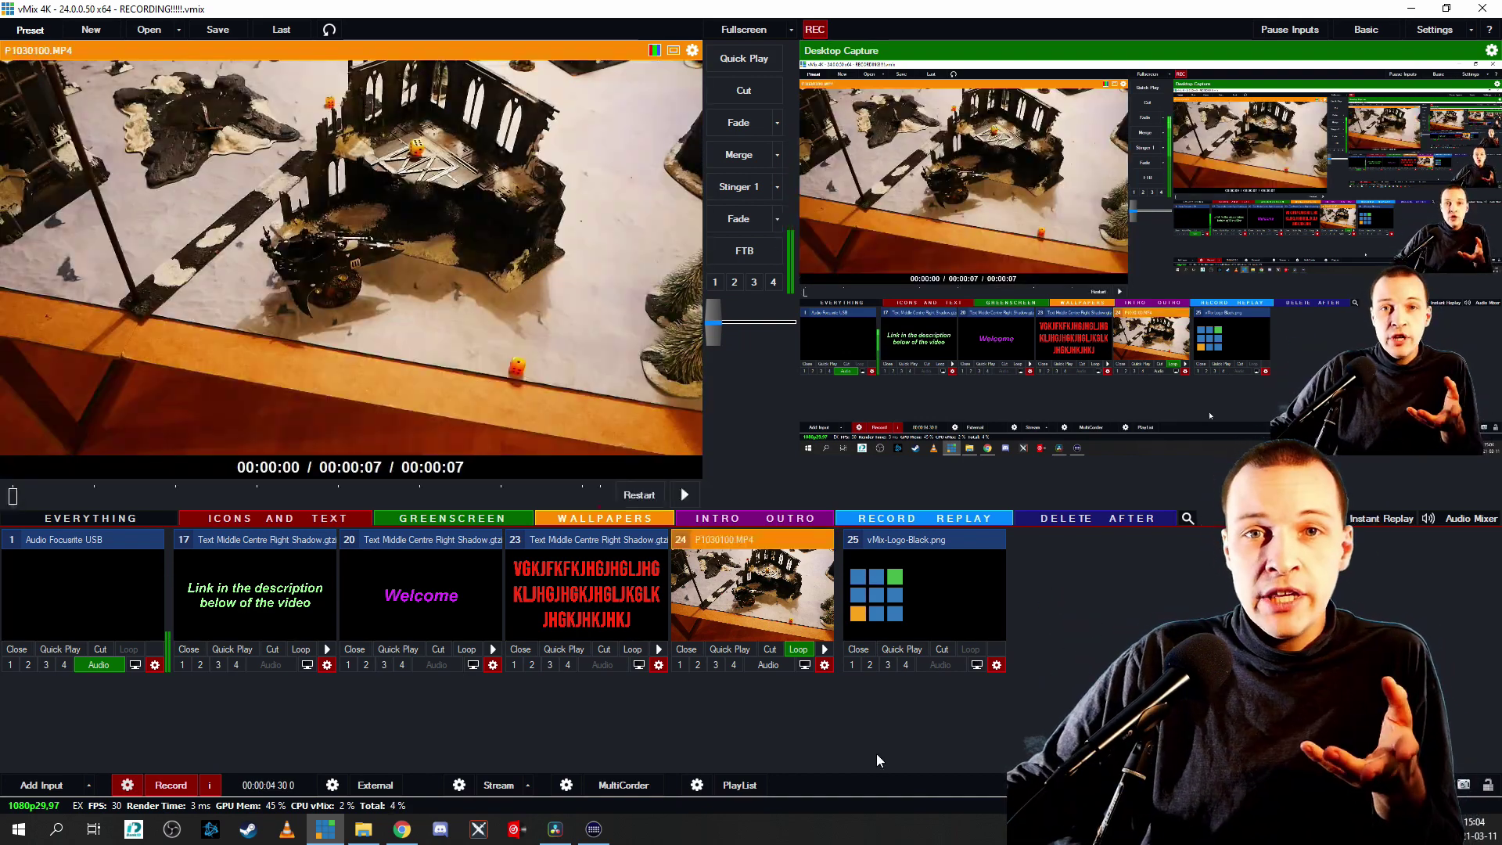
left_click(63, 780)
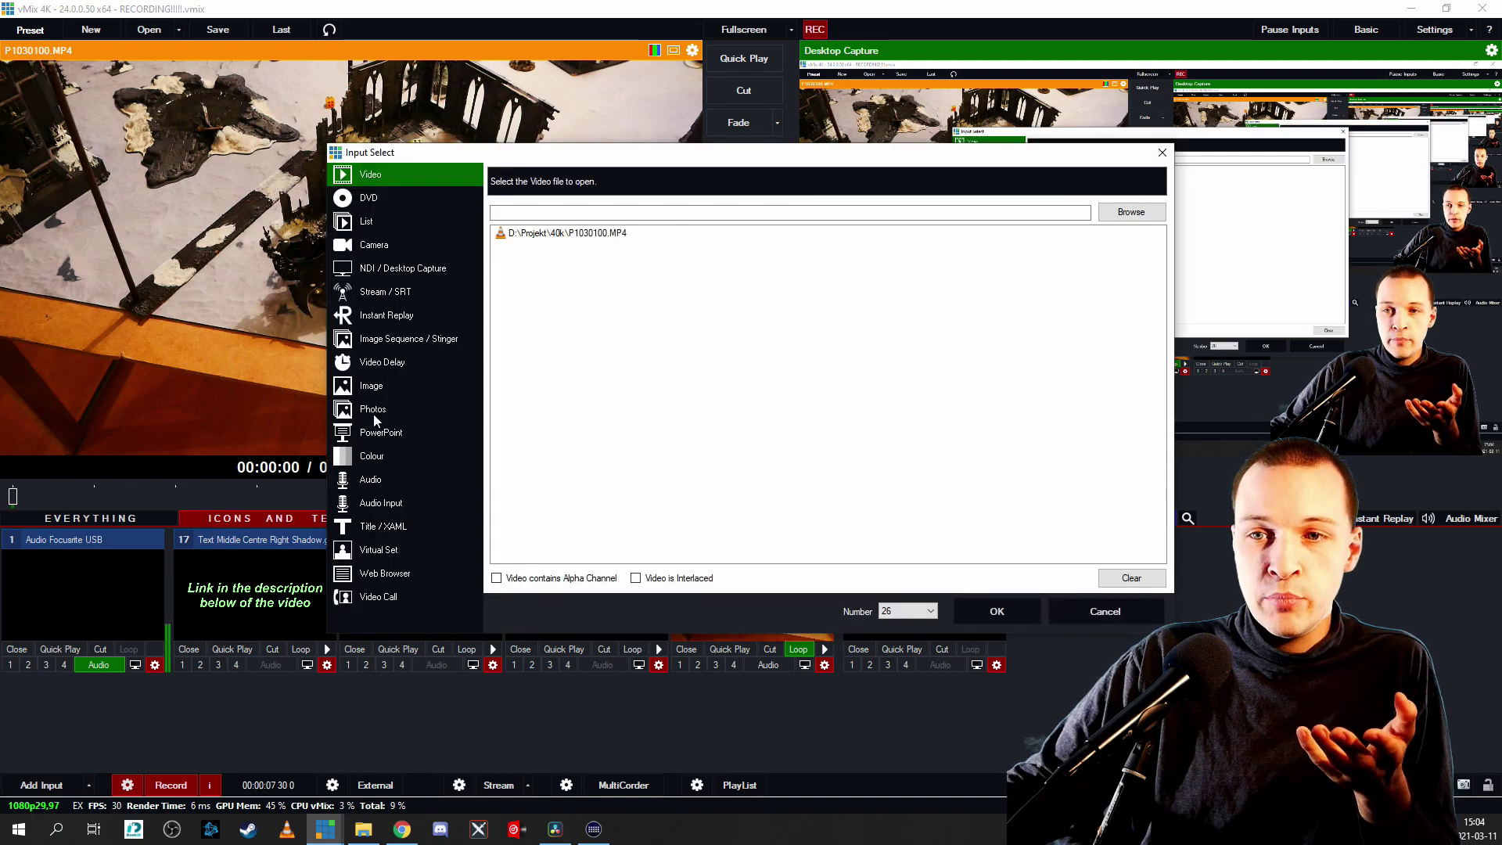
left_click(402, 526)
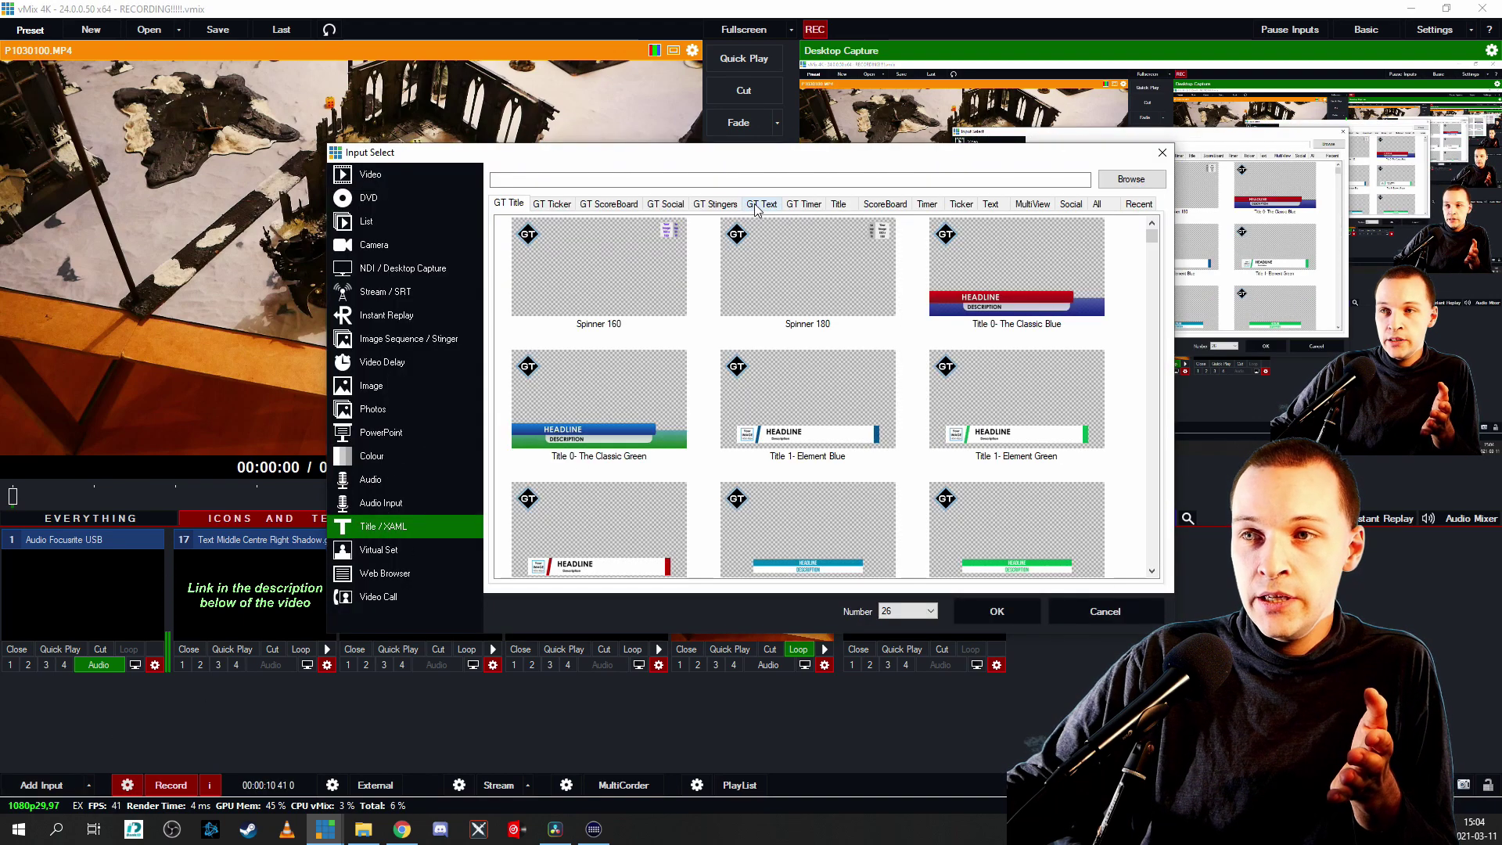
left_click(760, 204)
double_click(806, 398)
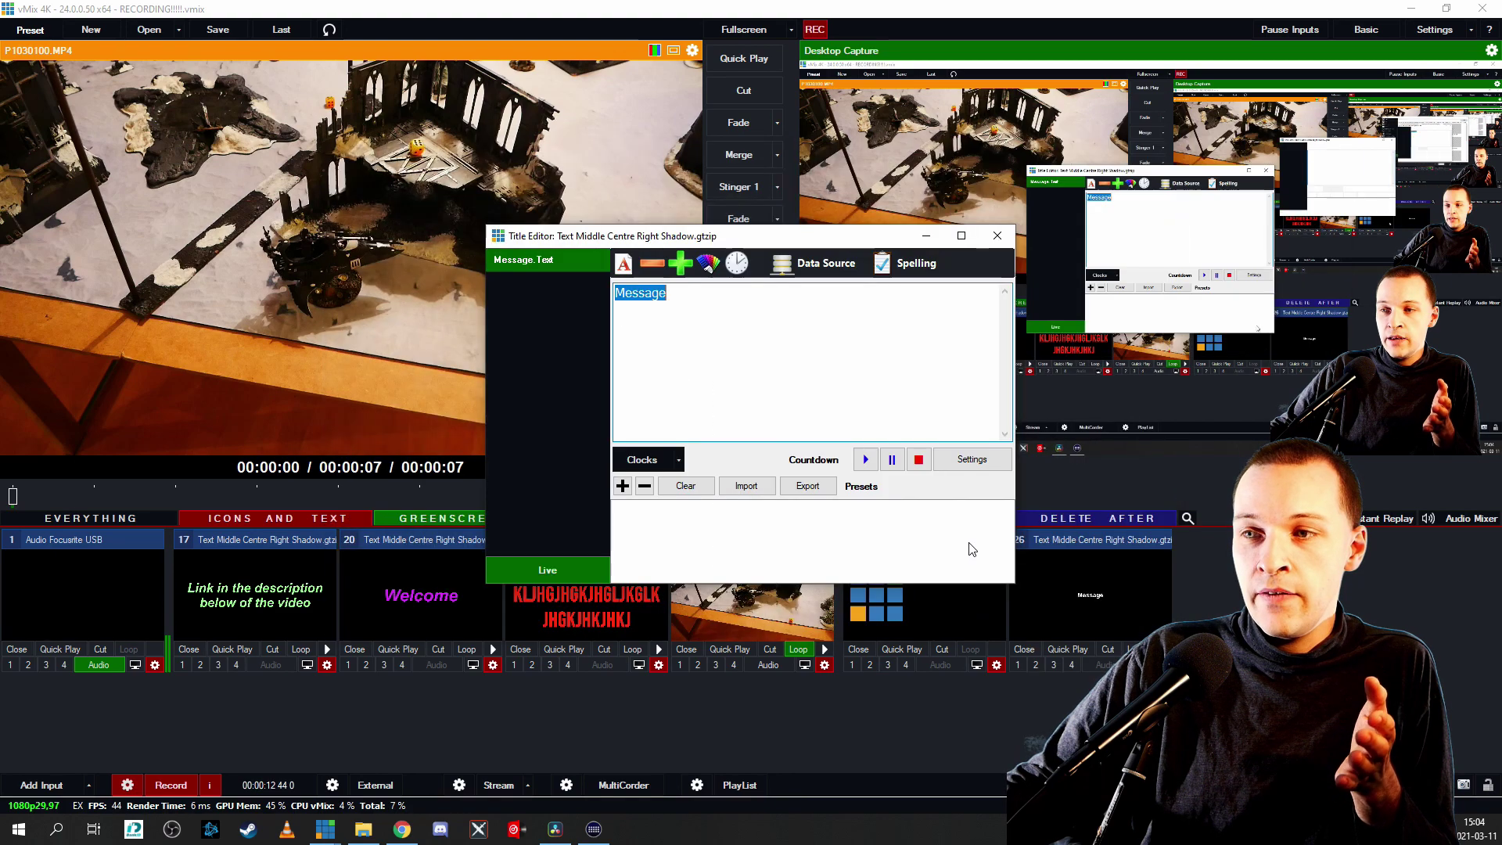
type("dghsghj")
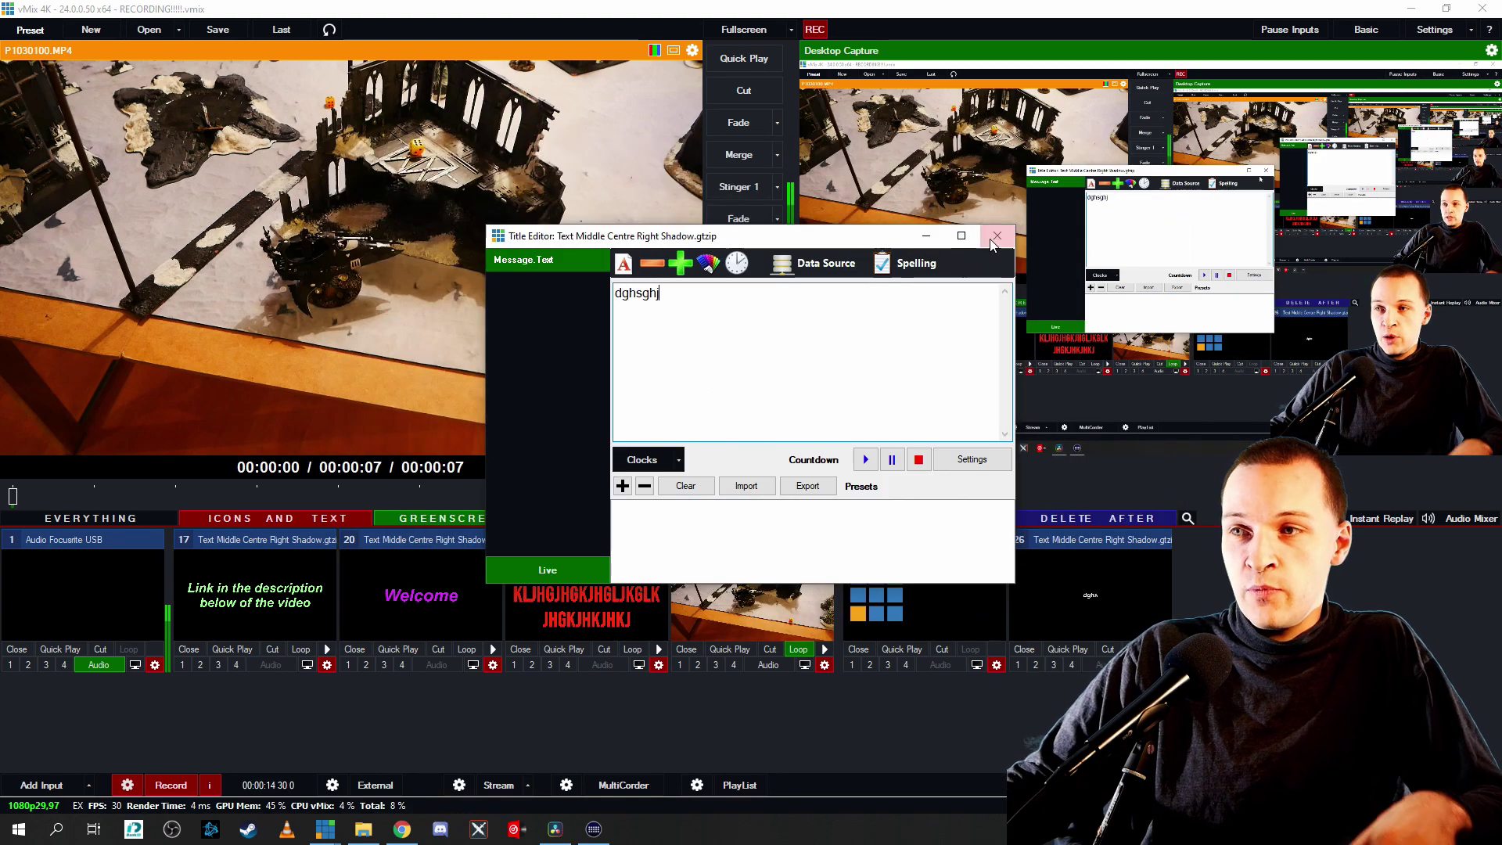
left_click(997, 236)
Toggle the dghsghj title on overlay channels 1–4, then delete the test title.
left_click(1071, 581)
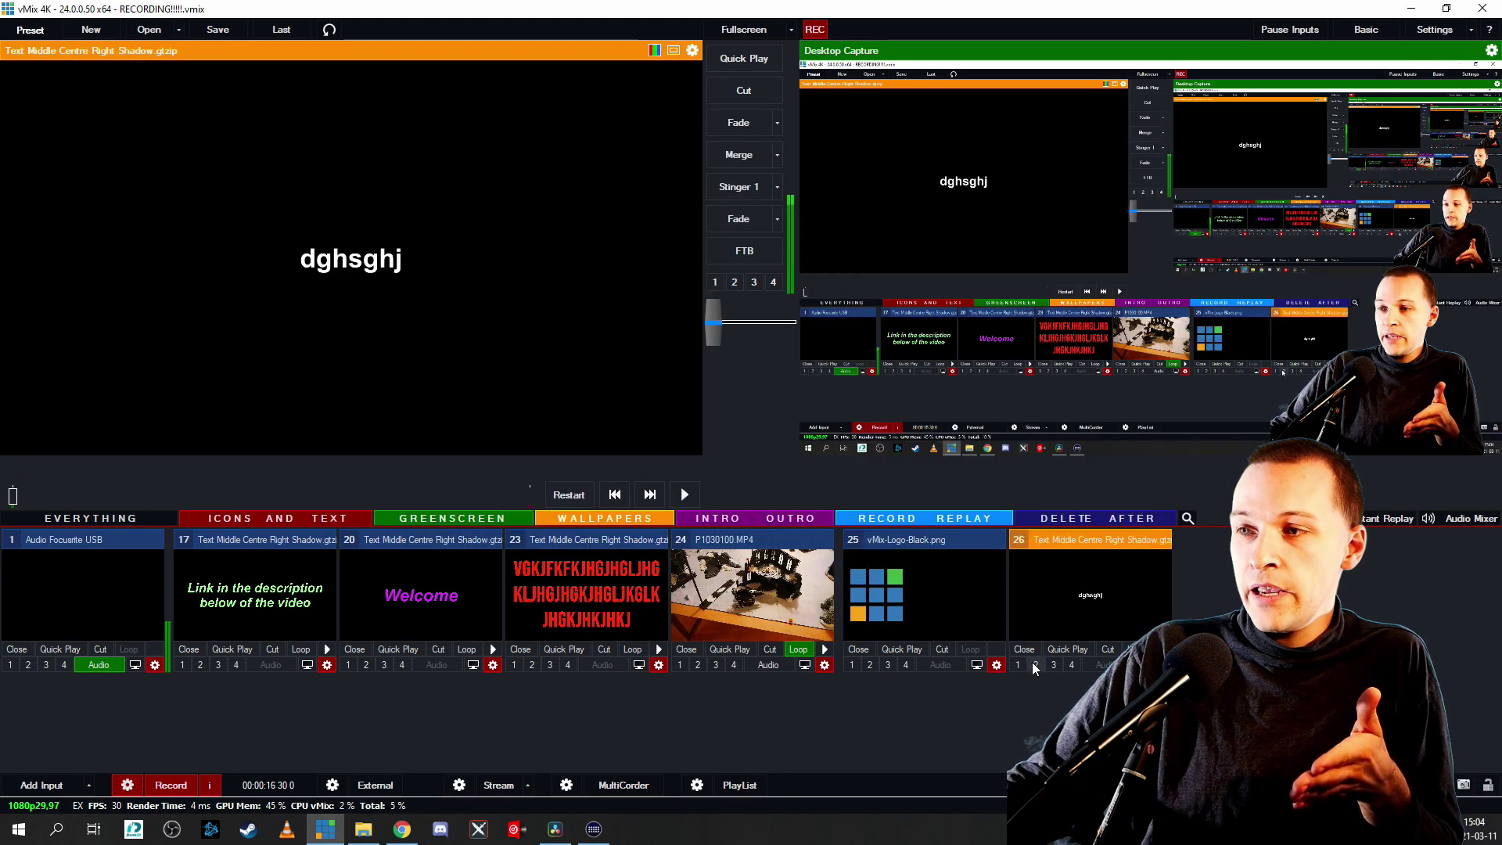
left_click(1034, 665)
left_click(1054, 665)
left_click(1072, 665)
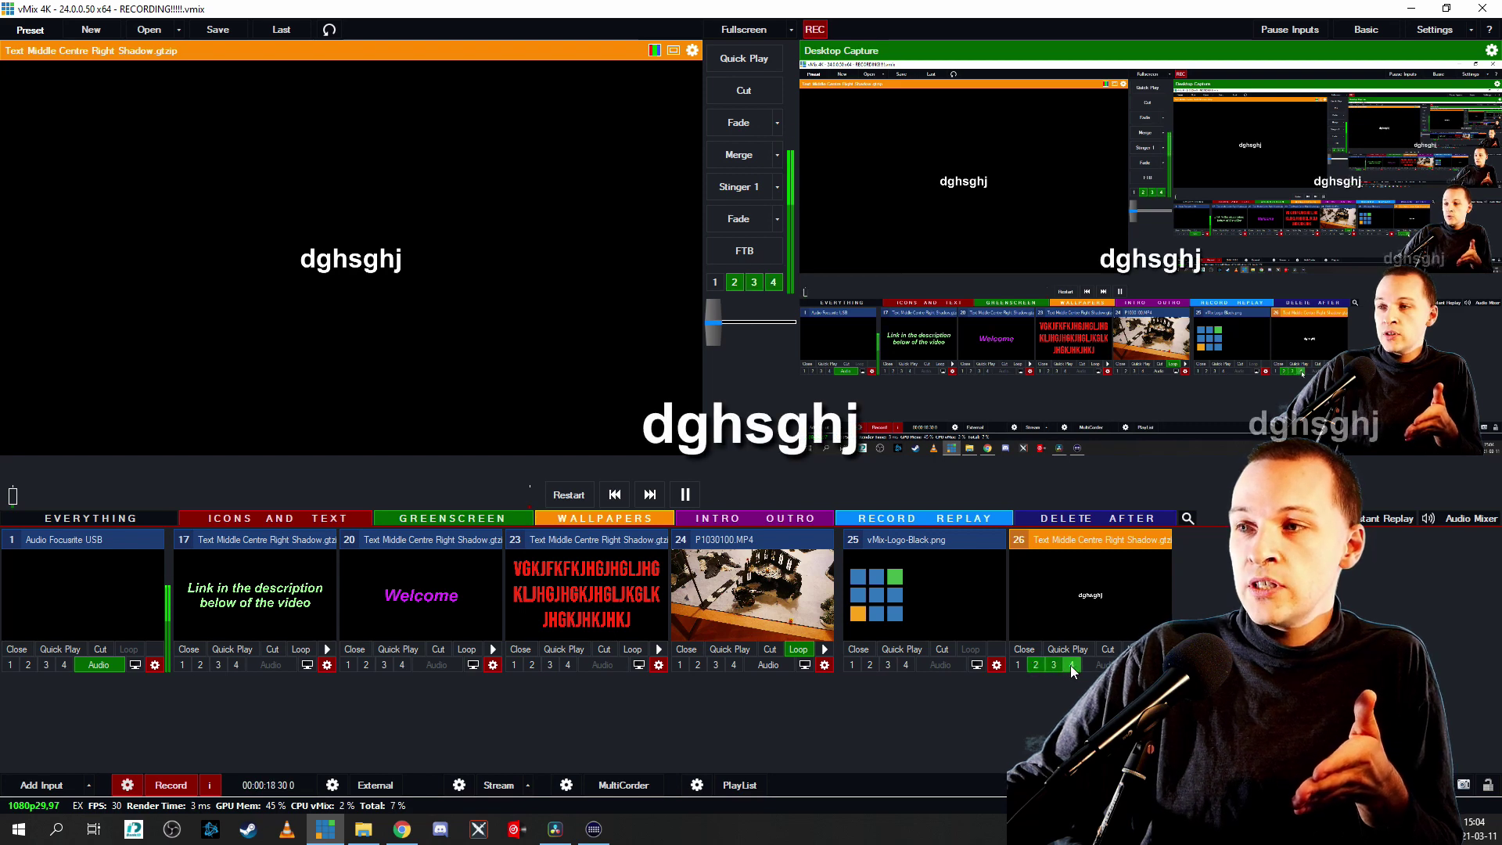
left_click(1018, 665)
left_click(1039, 664)
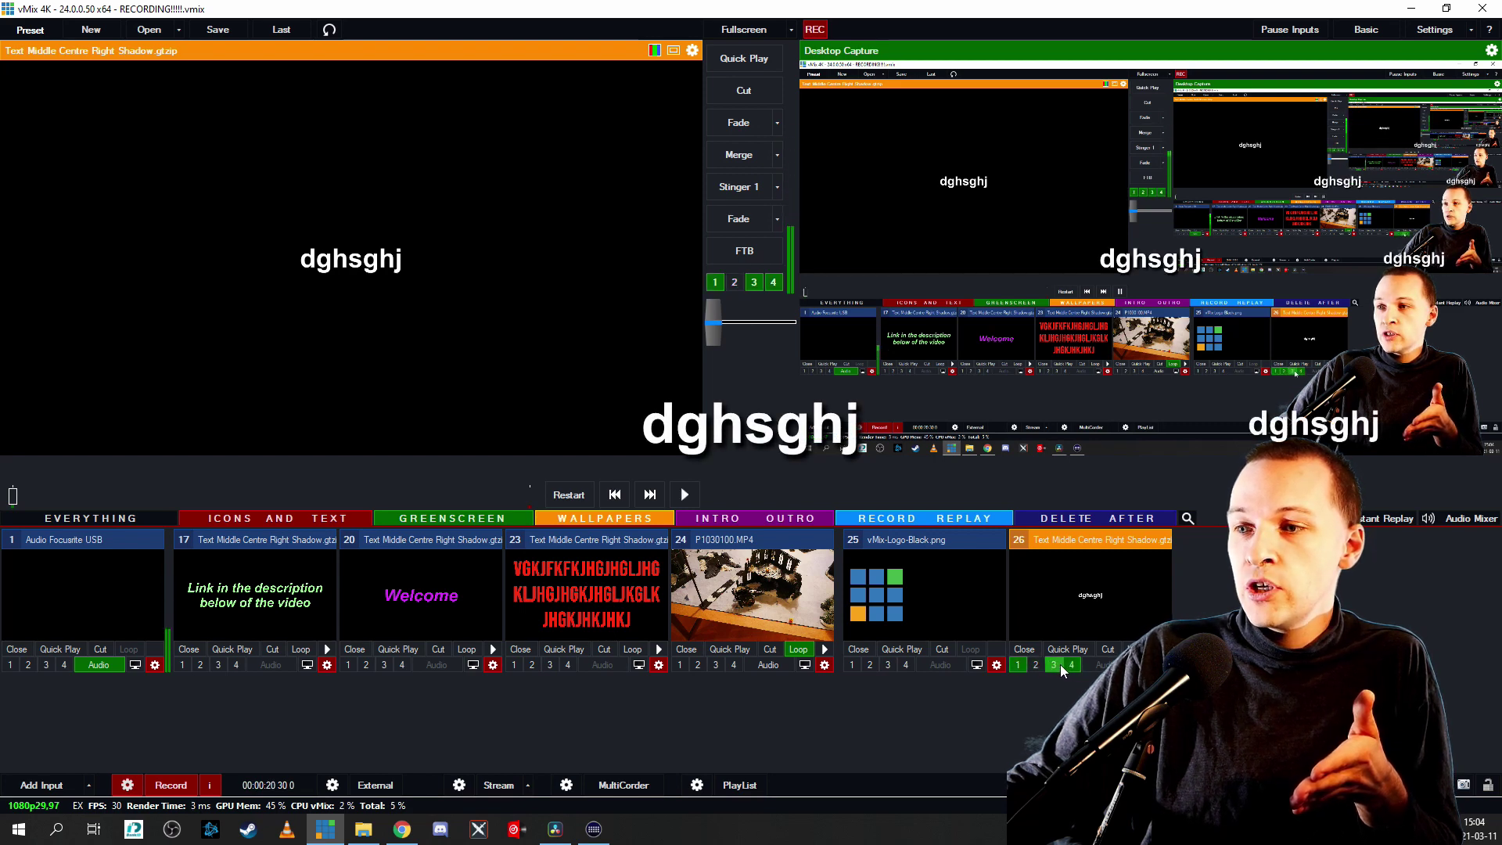
left_click(1025, 663)
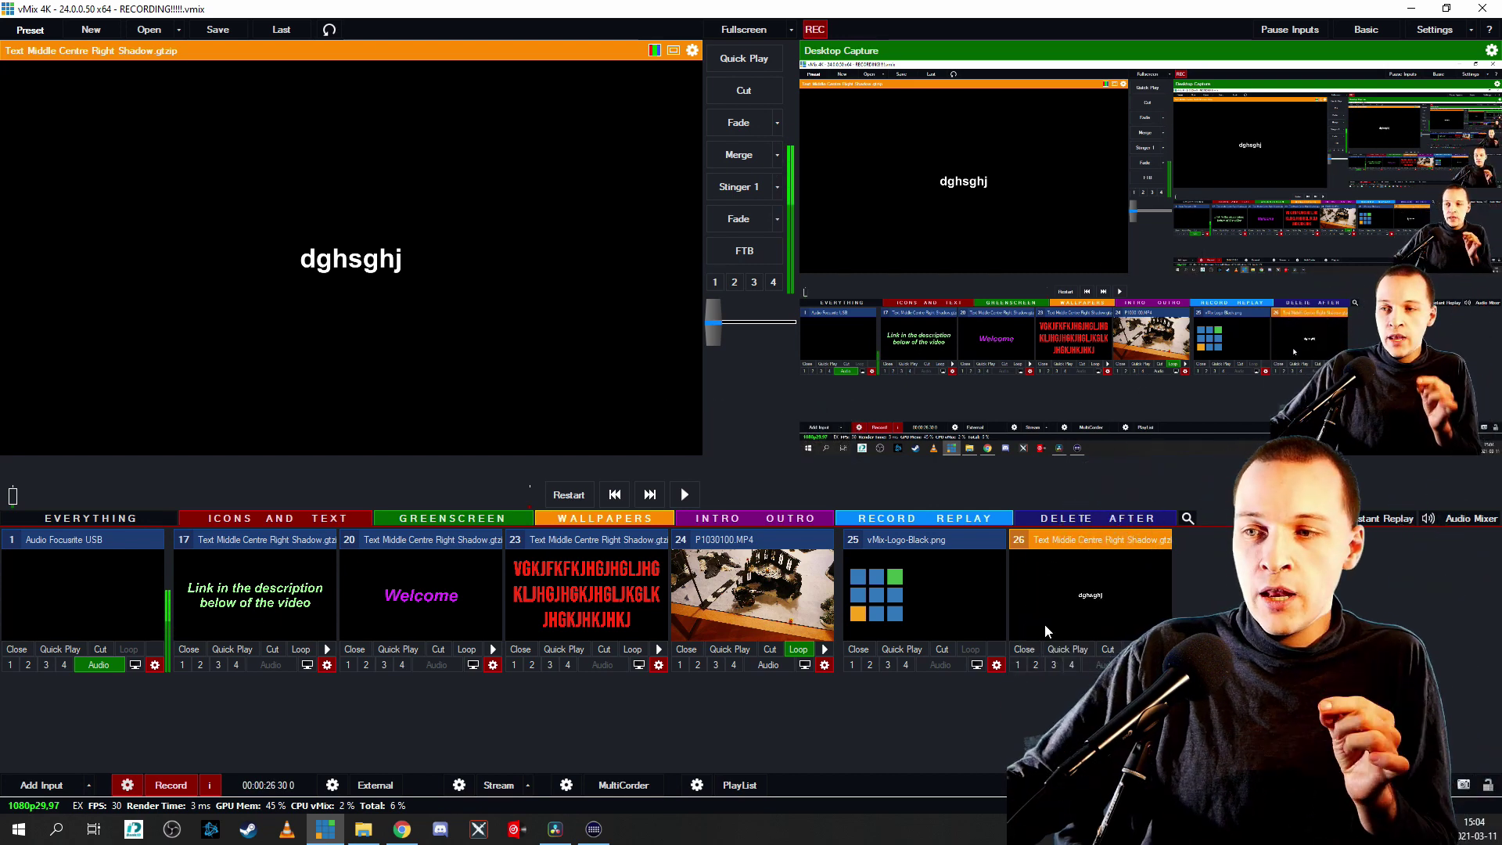
left_click(1026, 647)
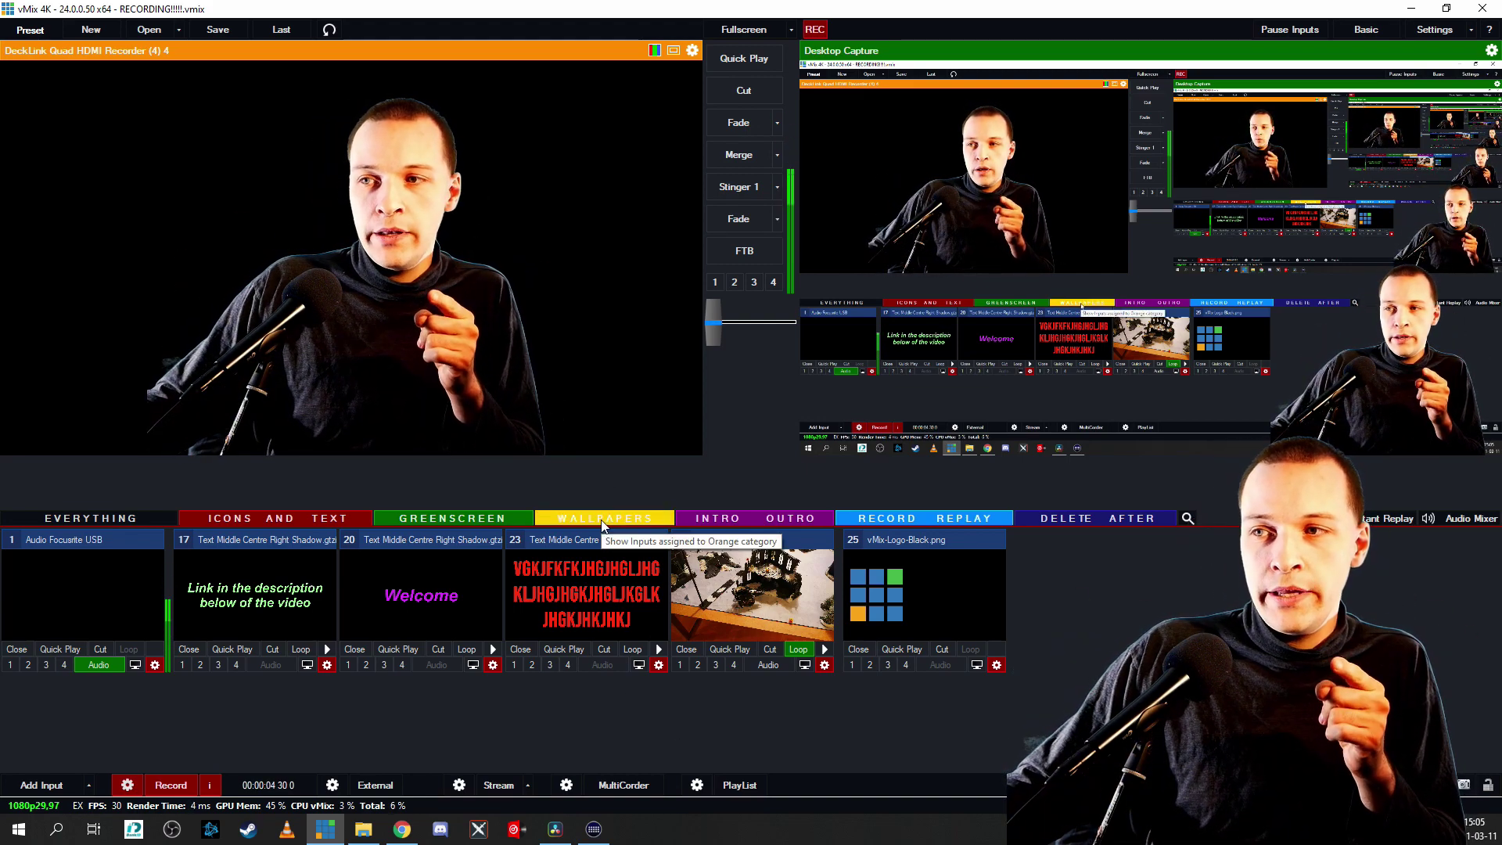
left_click(601, 520)
Preview Papers bakgound.jpg (input 3) and open its Layers / Multi View settings.
left_click(266, 593)
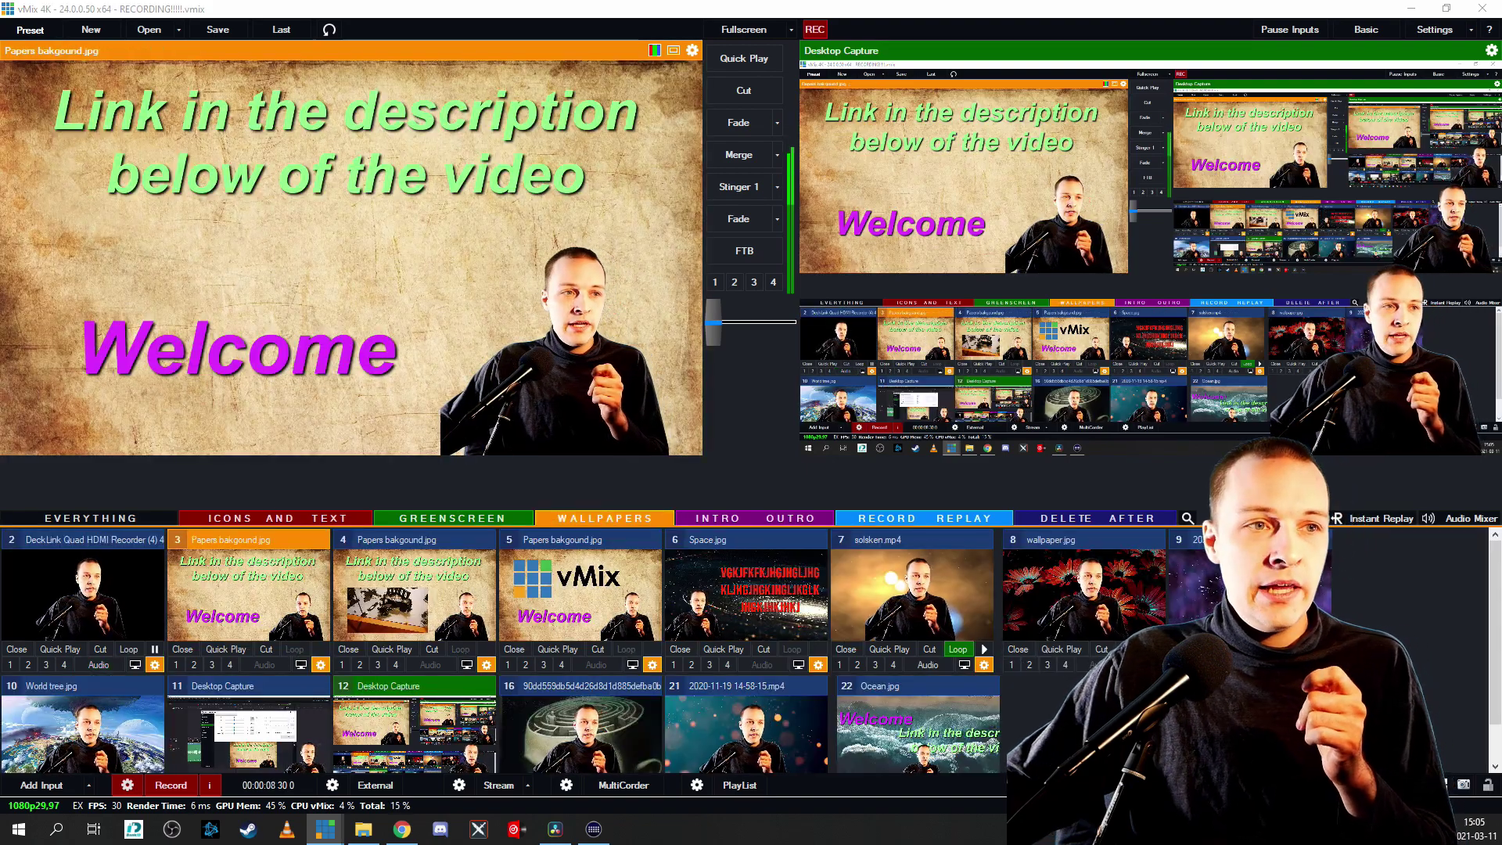
left_click(321, 664)
left_click_drag(618, 252, 834, 87)
left_click(427, 219)
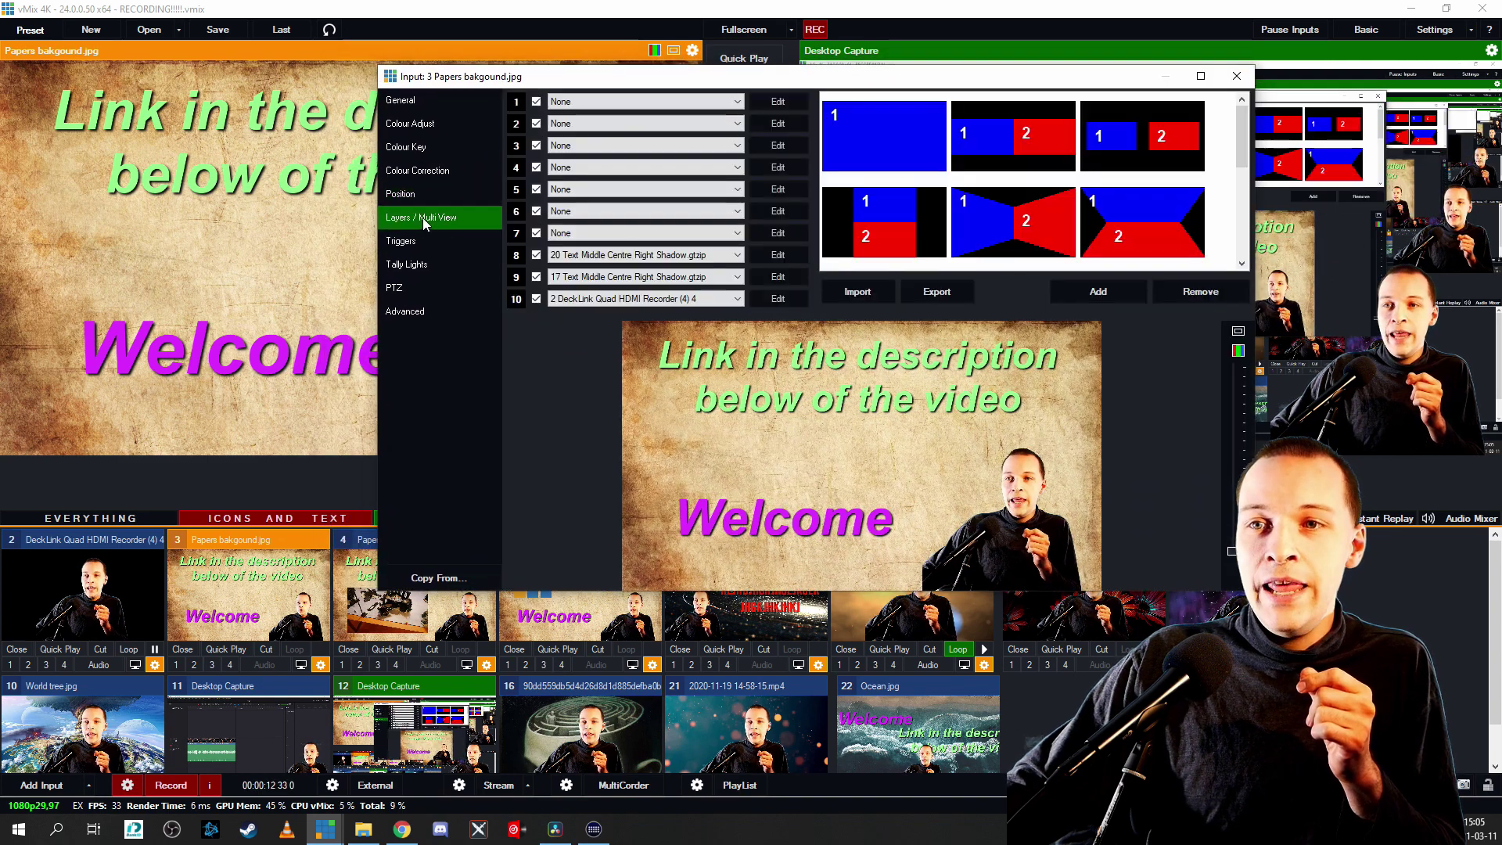
Check the inputs on layers 10, 9 and 8 unchanged, then close the settings.
left_click(615, 299)
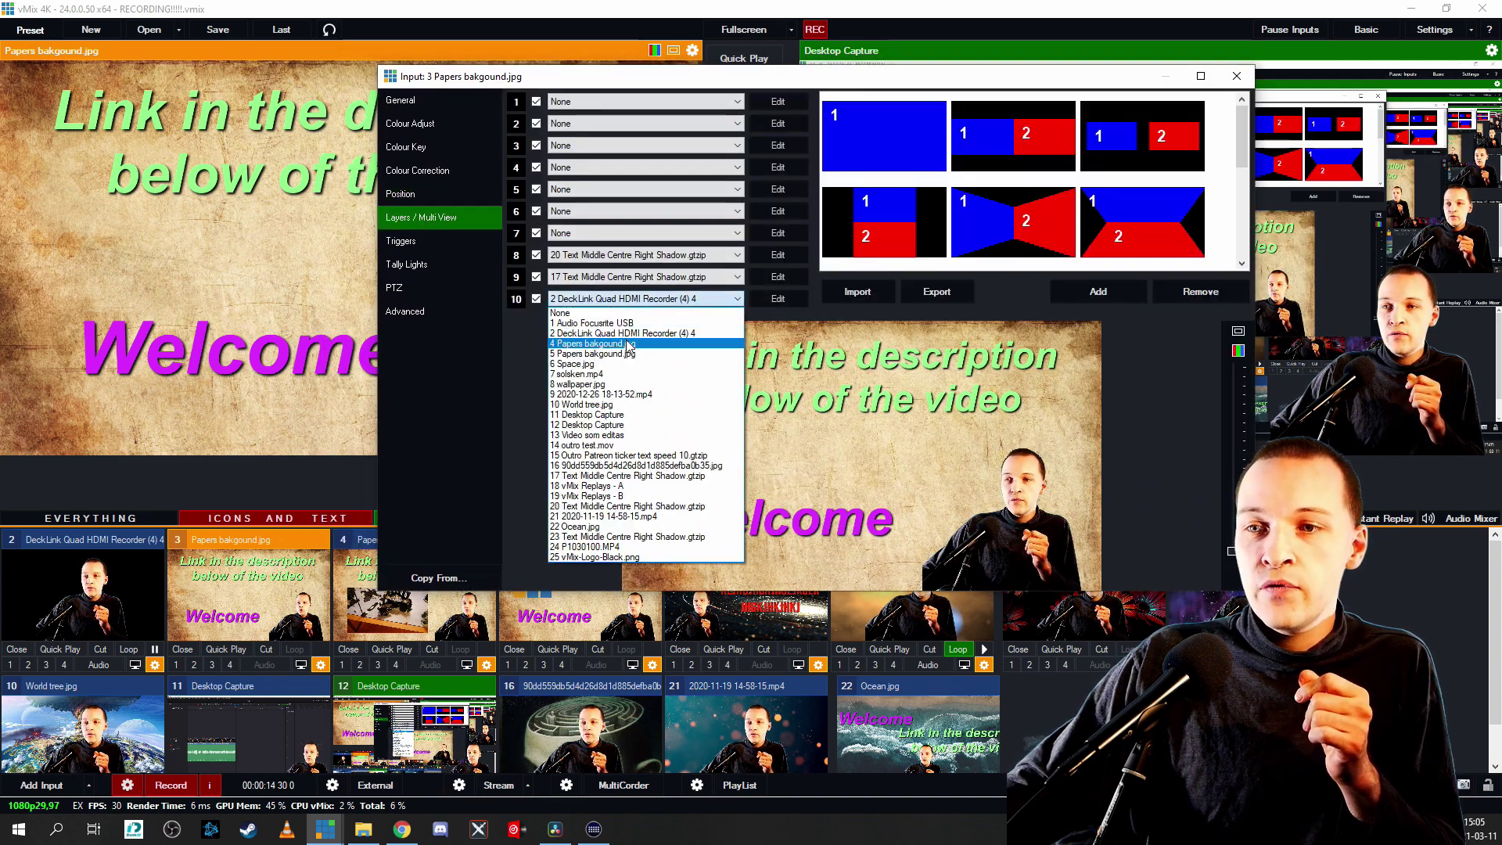
left_click(738, 297)
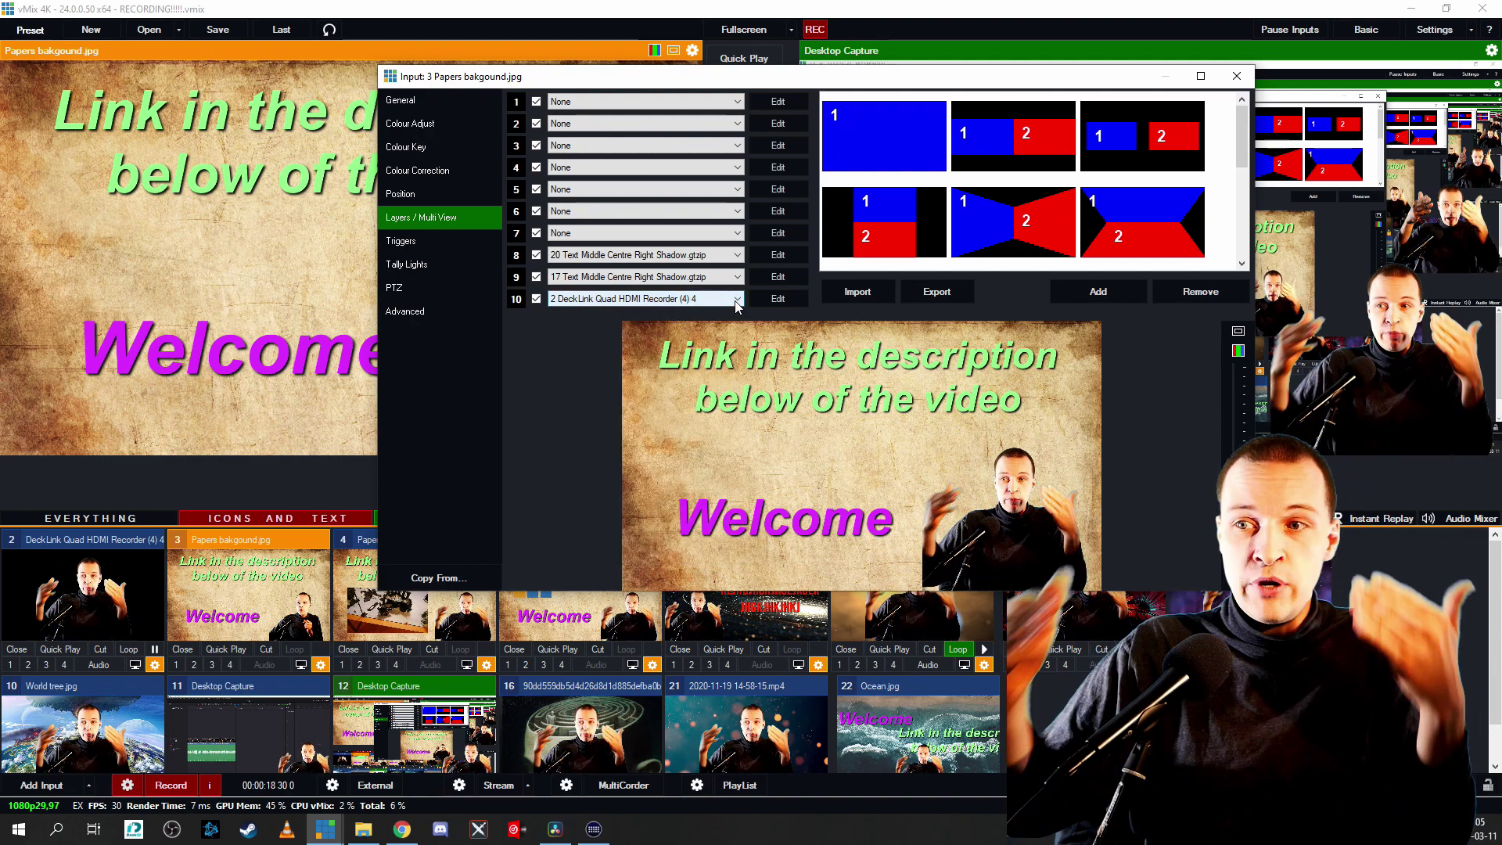
left_click(680, 277)
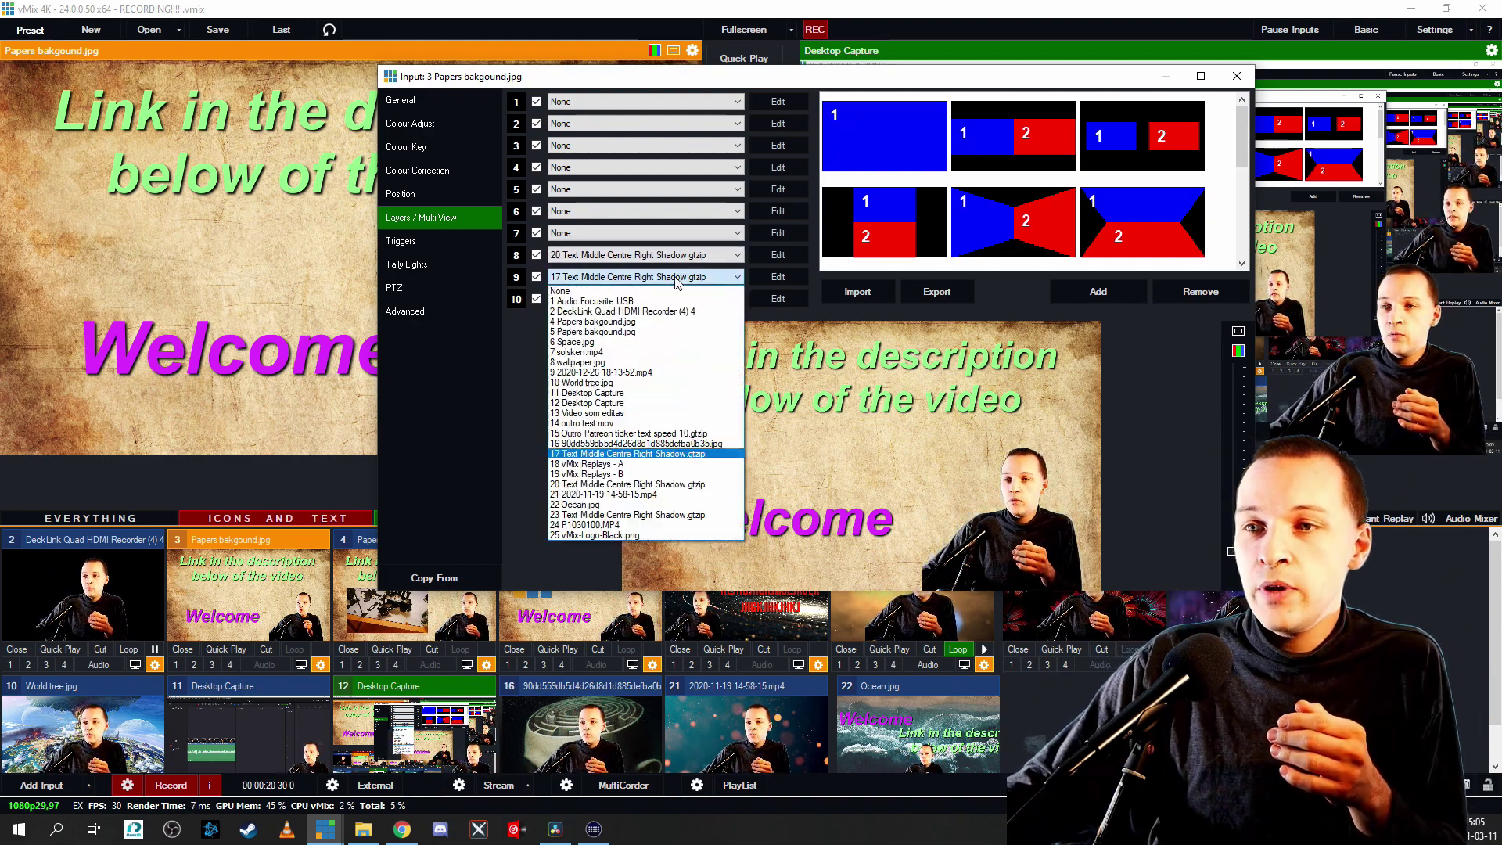
left_click(695, 261)
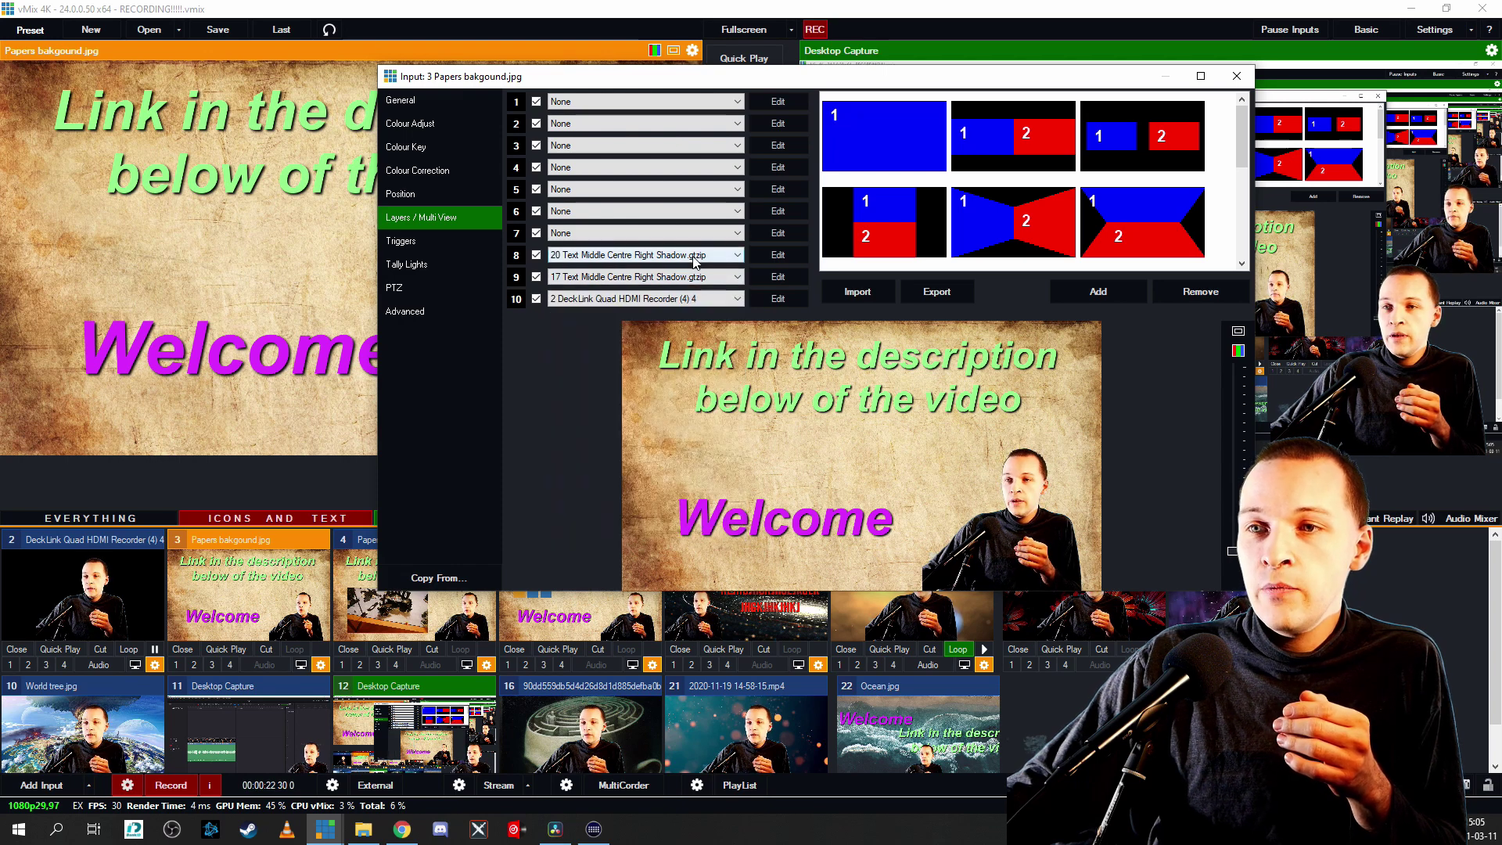
left_click(737, 256)
left_click(1237, 76)
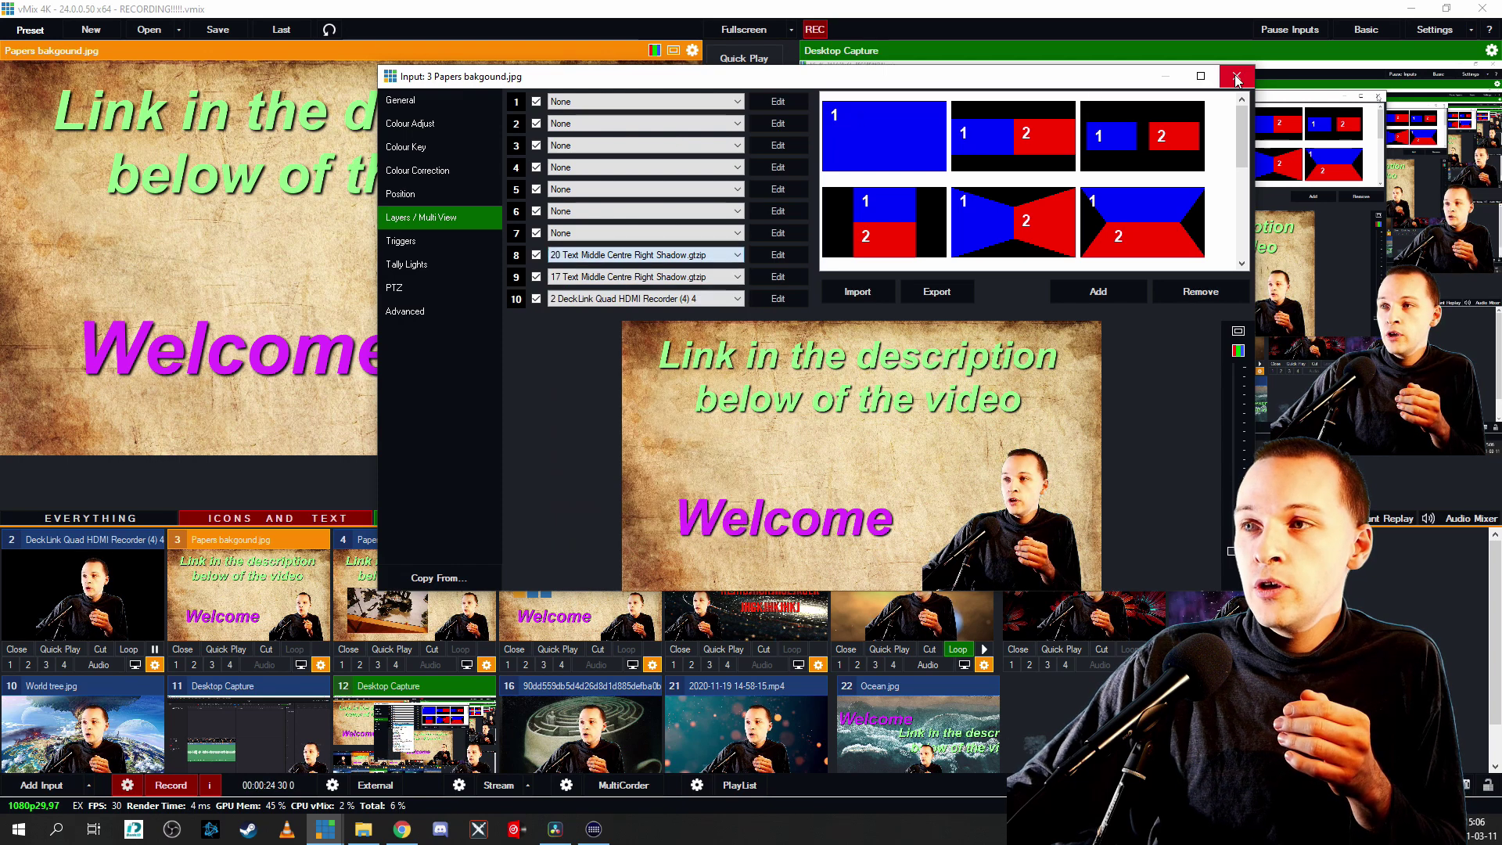
left_click(1236, 75)
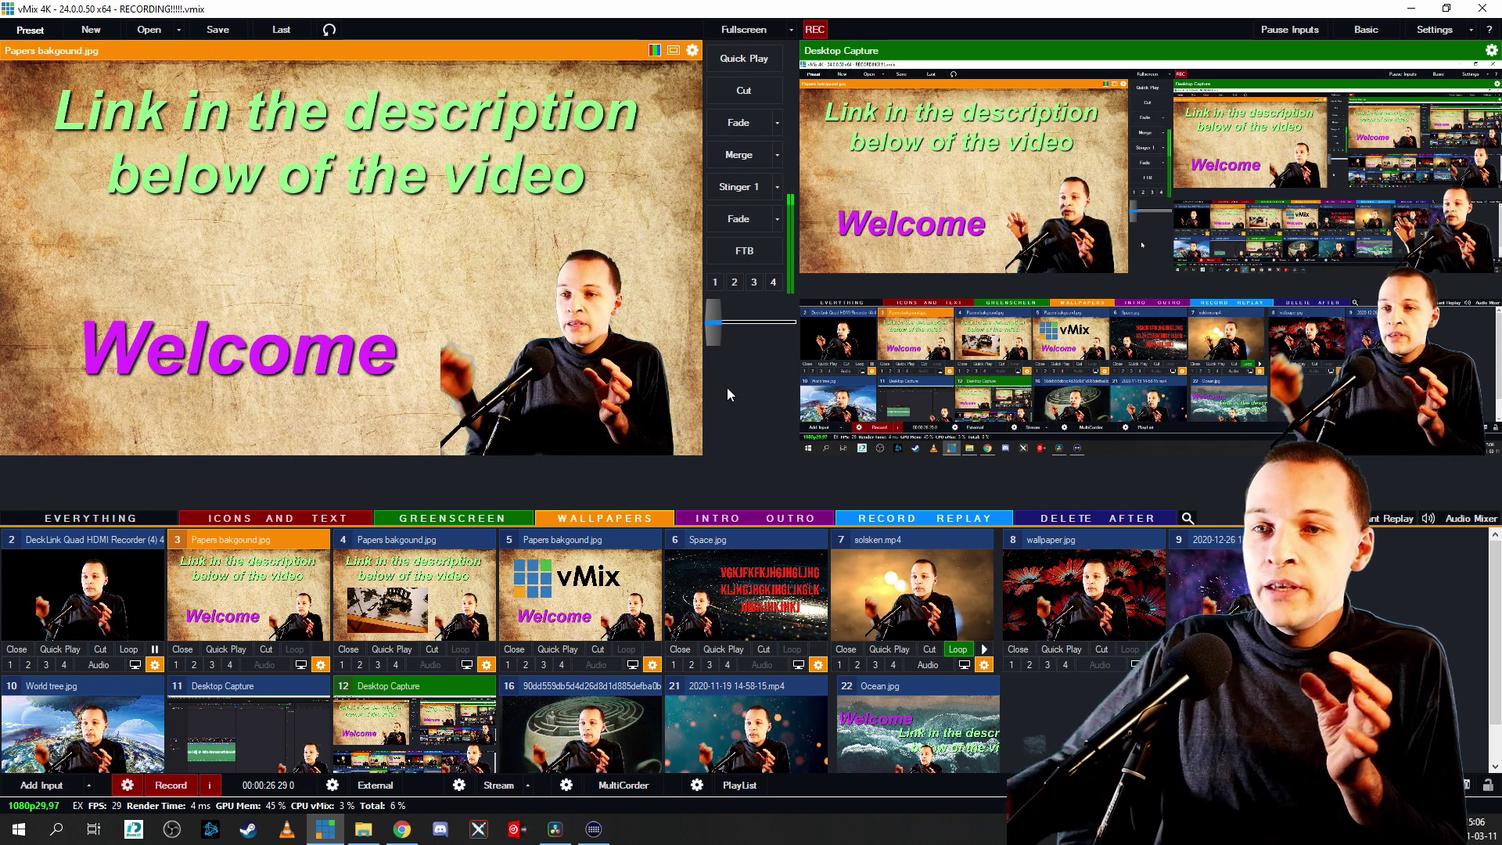
Preview wallpaper input 4, then the P1030100.MP4 video input.
left_click(301, 517)
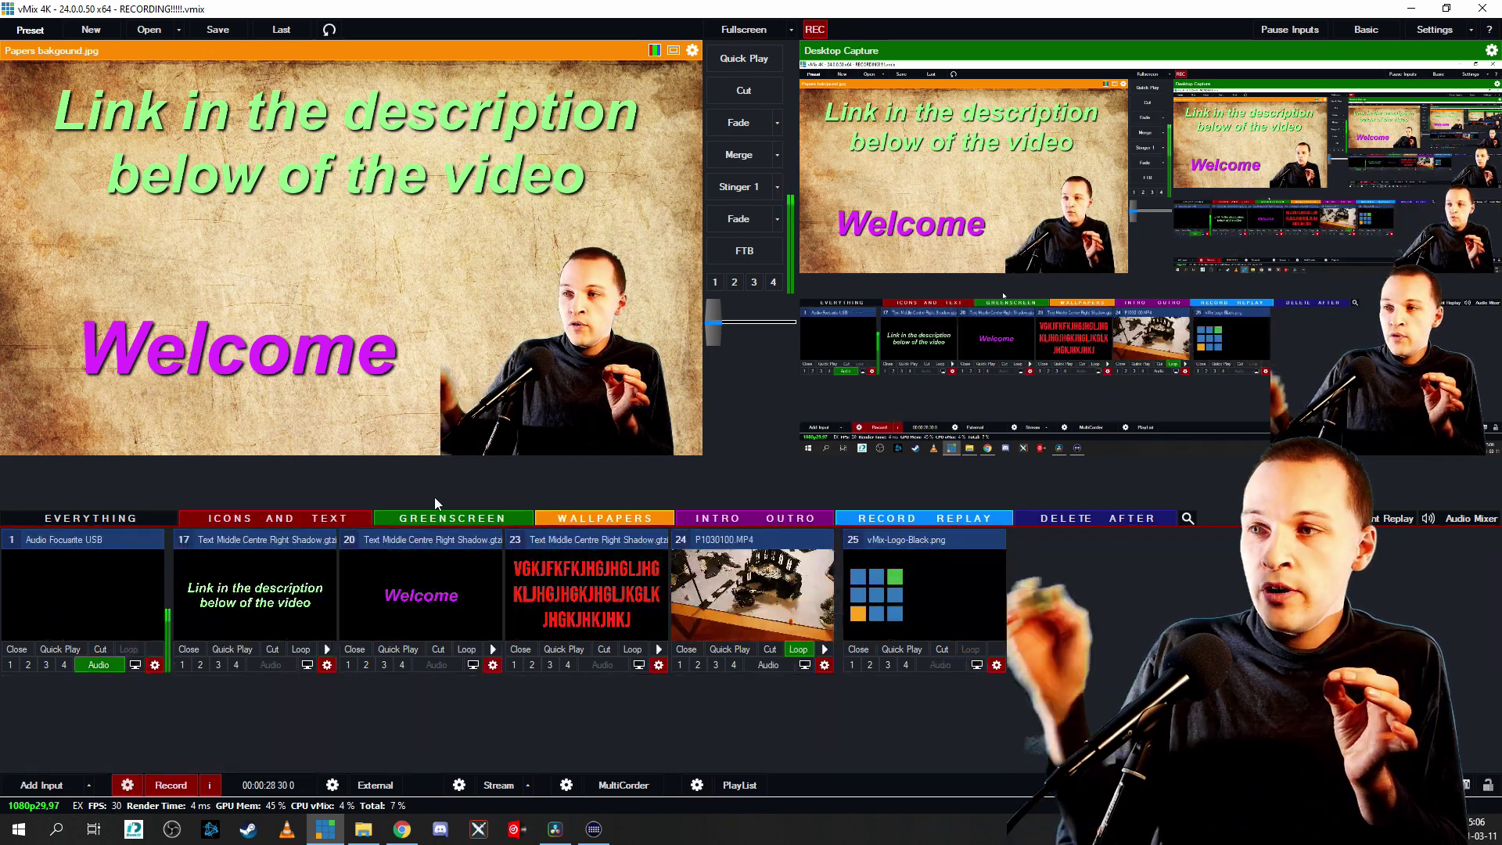
left_click(571, 516)
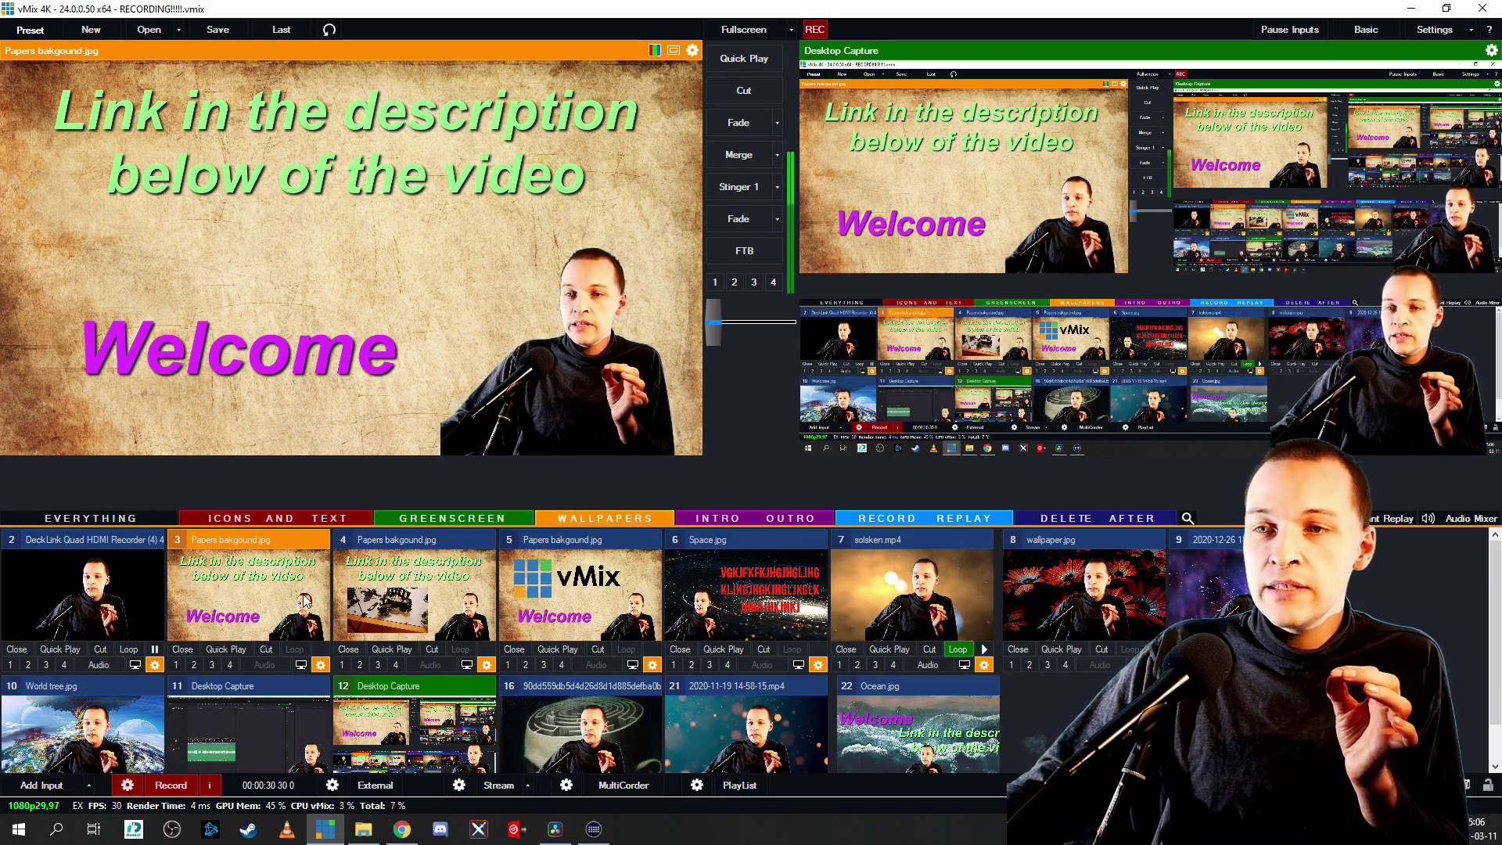
left_click(415, 609)
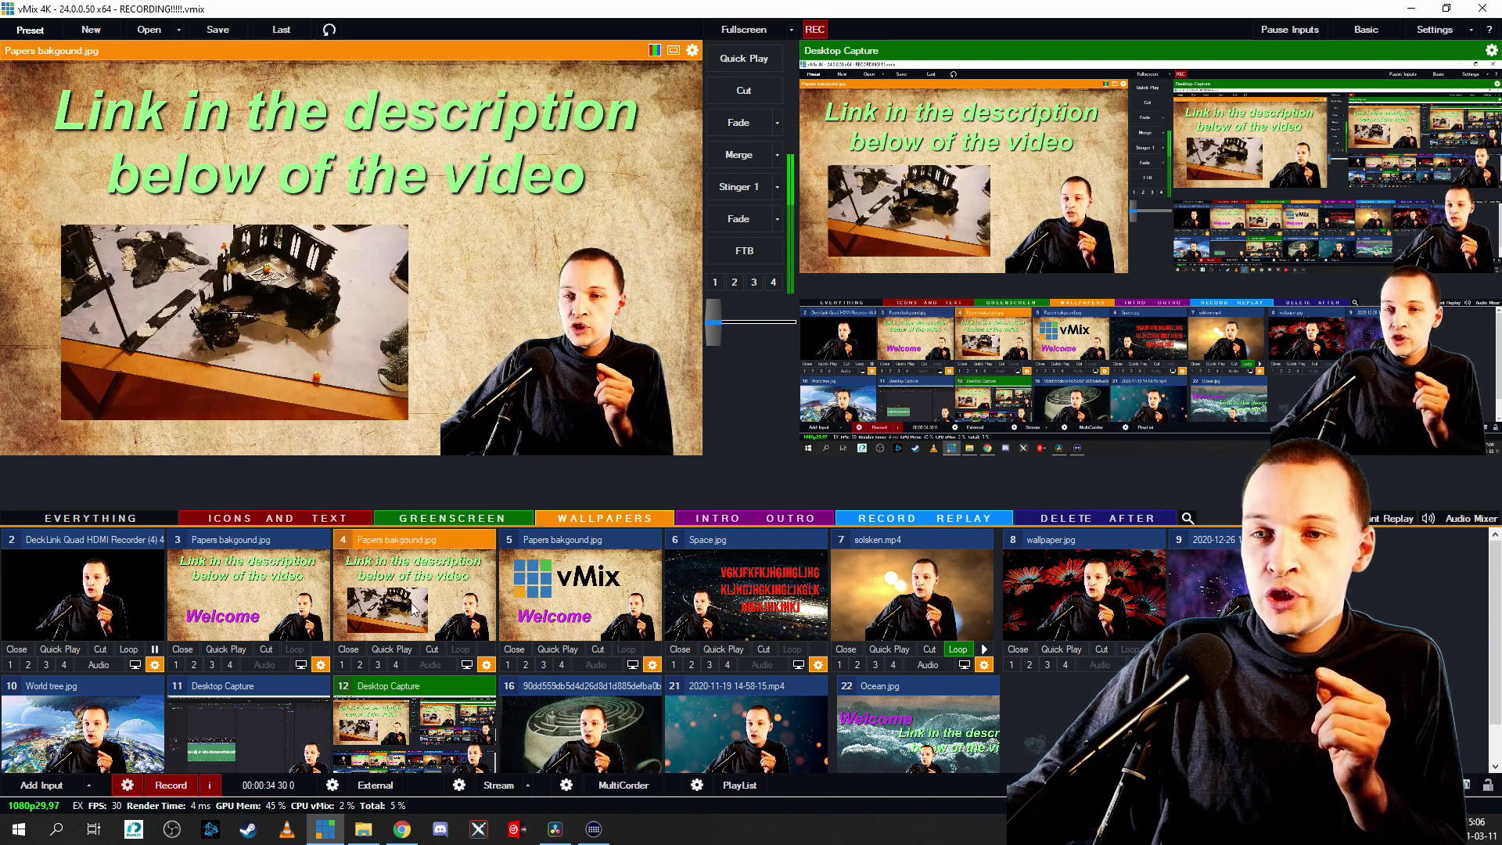
left_click(278, 518)
left_click(729, 600)
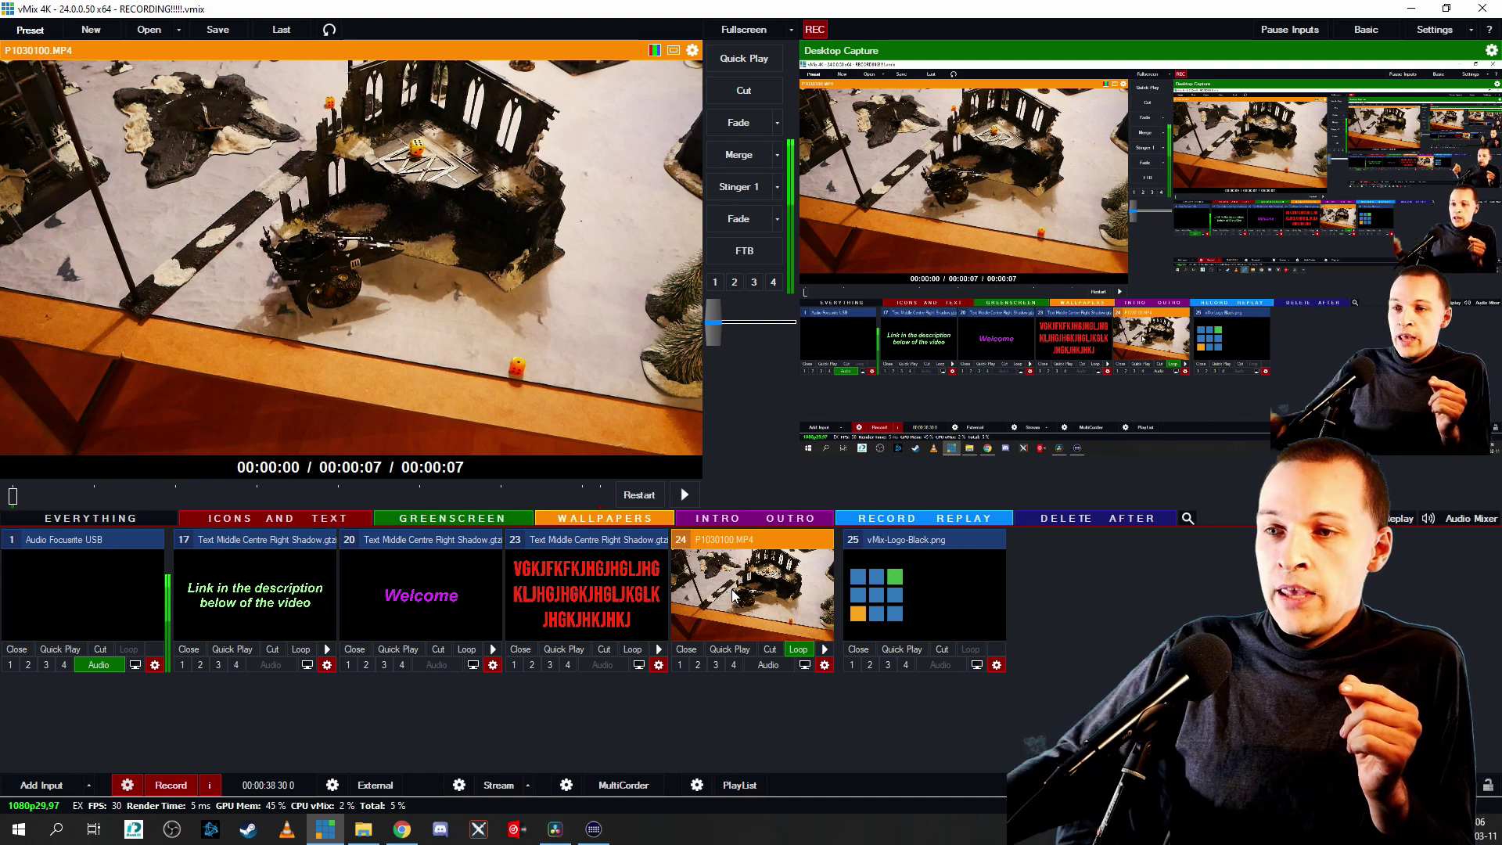
Preview wallpaper inputs 4 and 5, then the vMix-Logo-Black.png input.
left_click(605, 518)
left_click(446, 583)
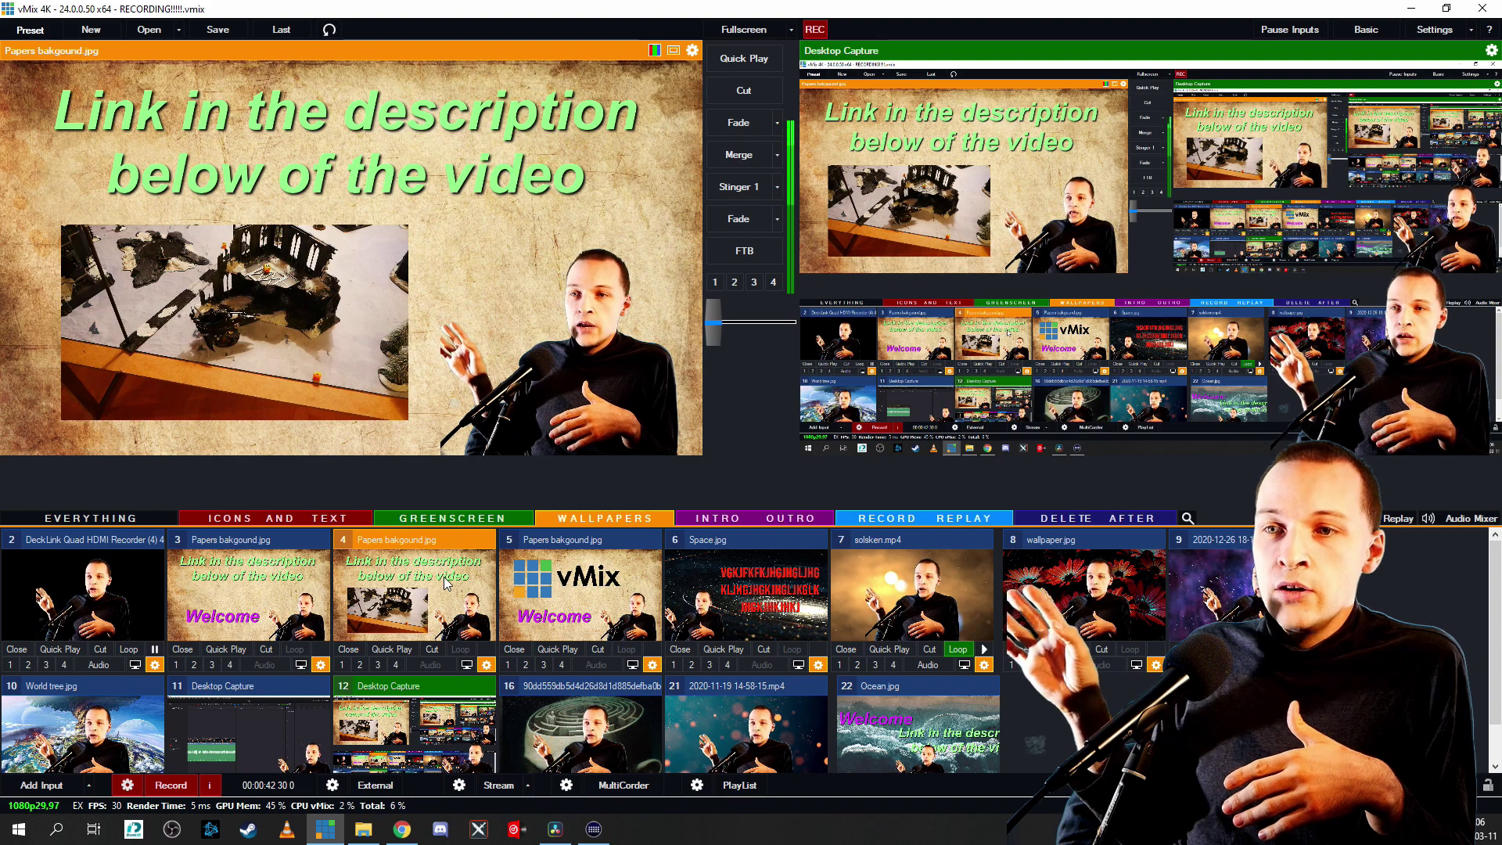
left_click(561, 587)
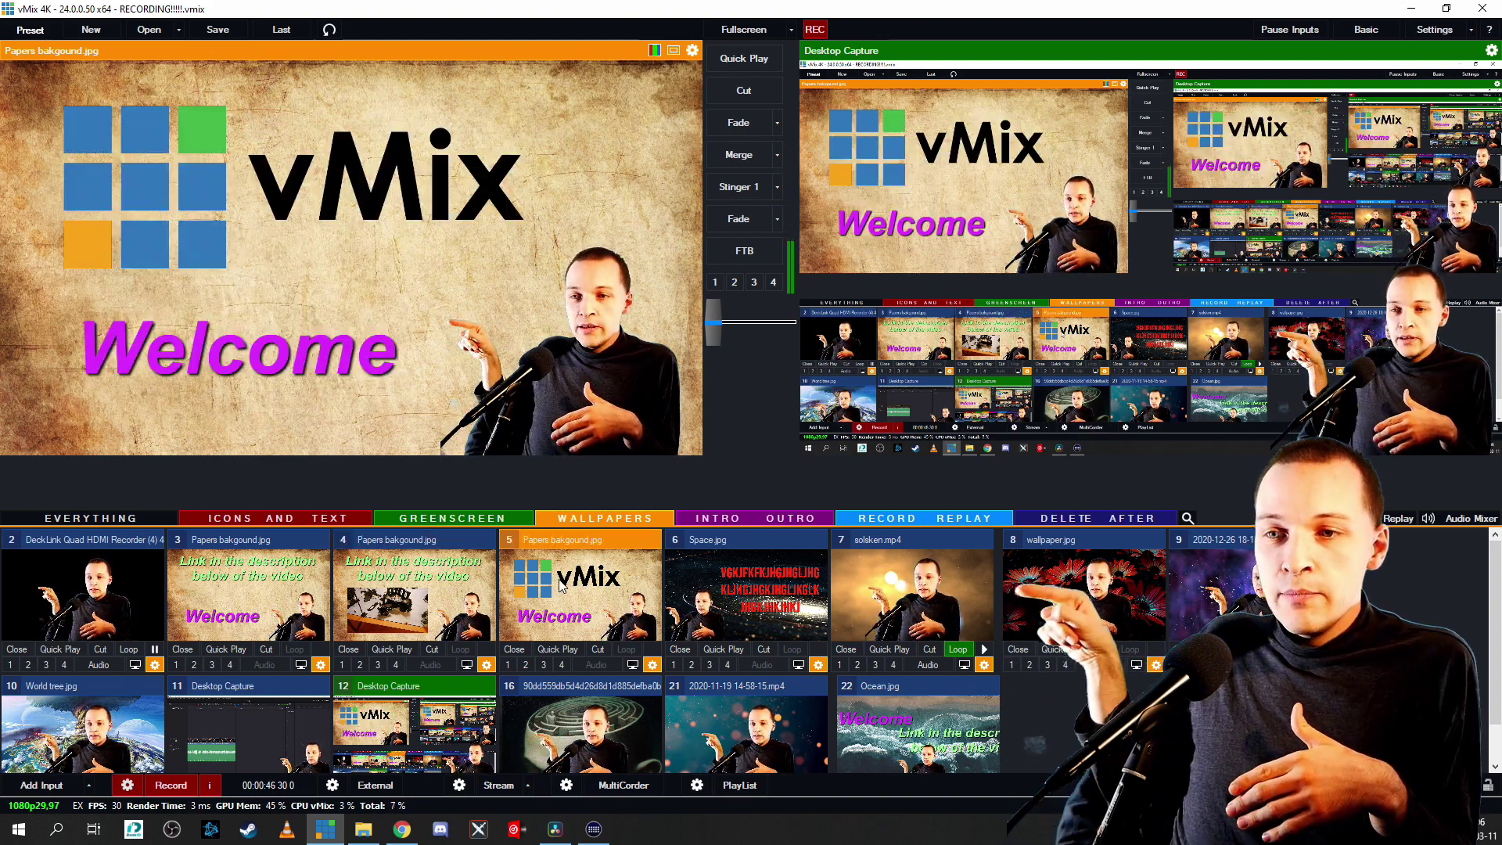
left_click(931, 518)
left_click(936, 589)
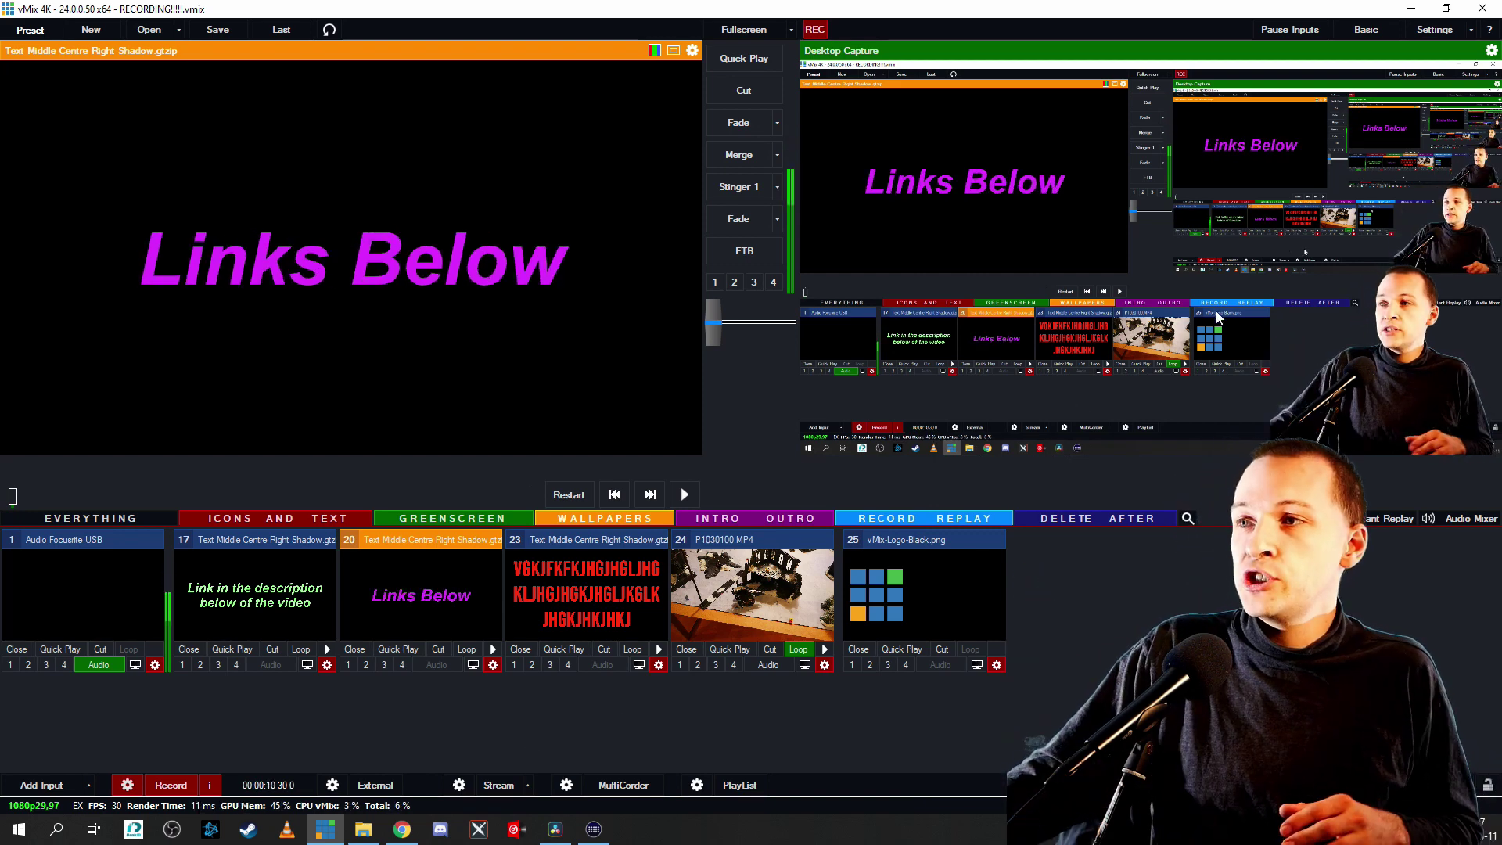
left_click(1434, 30)
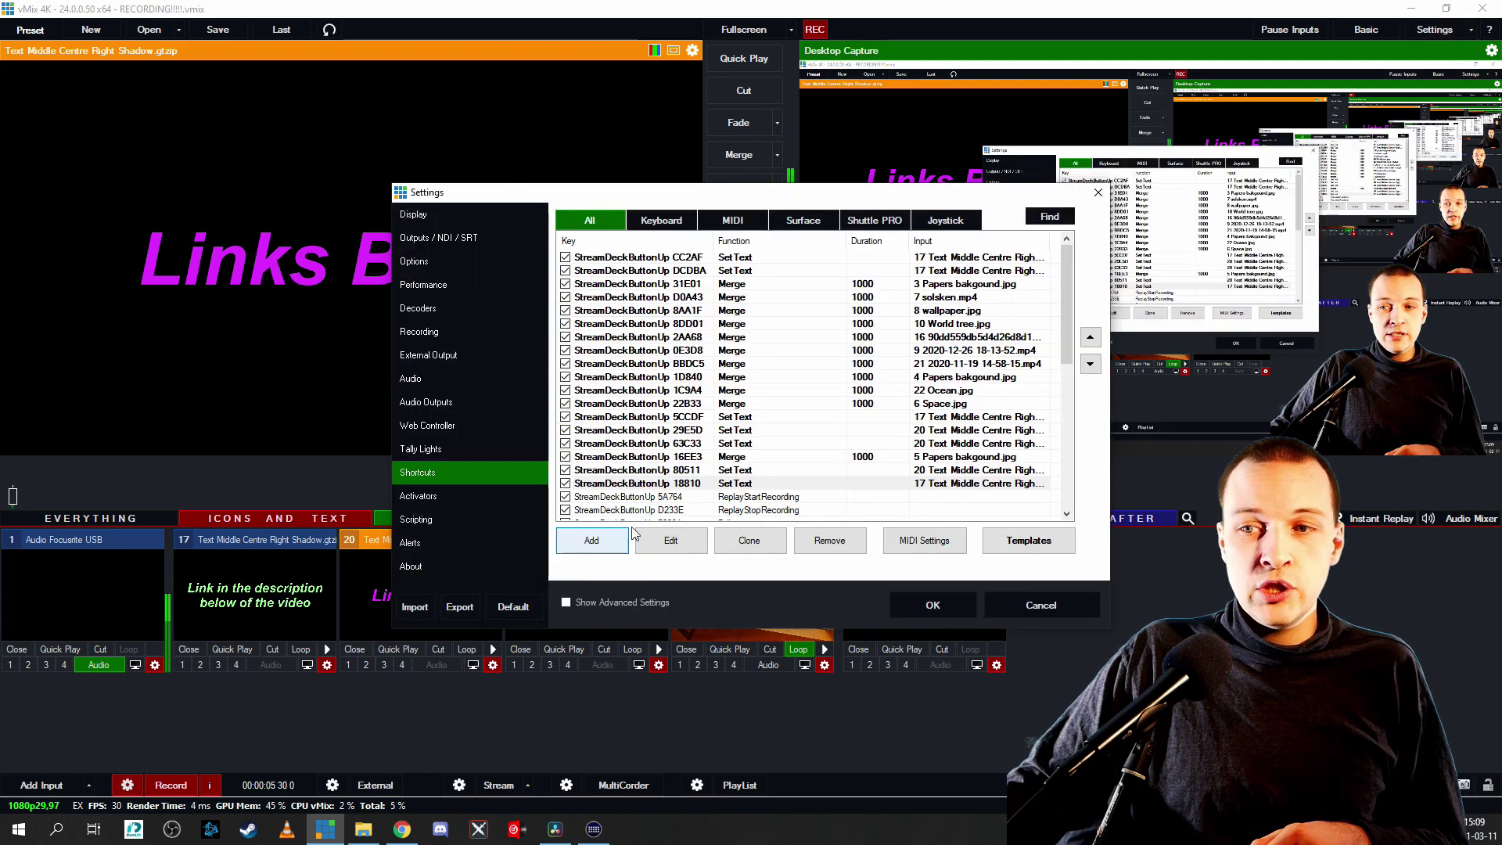
Add a Title > SetText shortcut targeting input 17 Text Middle Centre Right Shadow.gtzip.
left_click(626, 538)
left_click(792, 260)
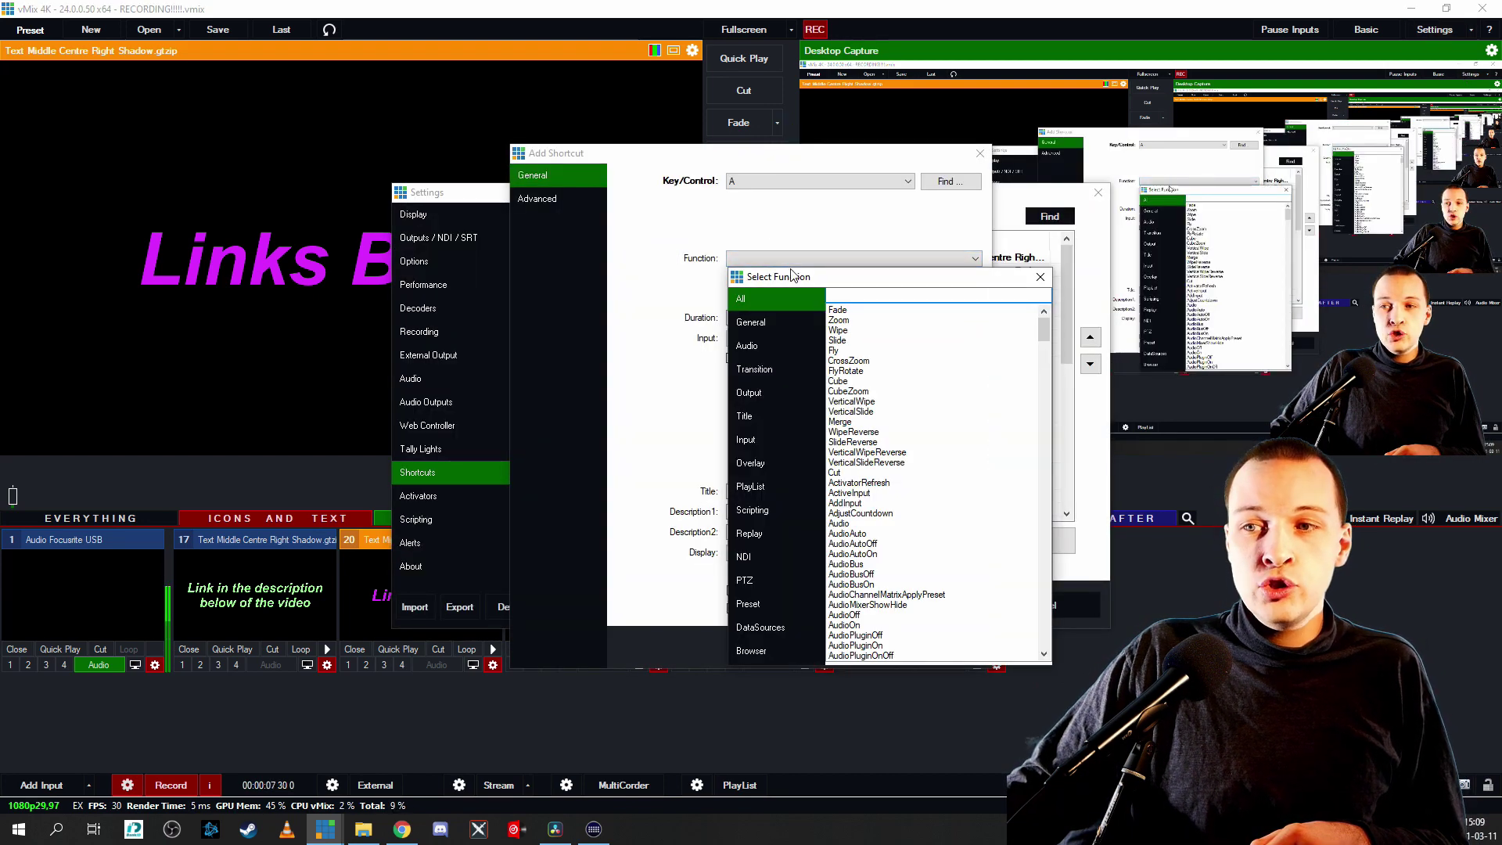
left_click(772, 415)
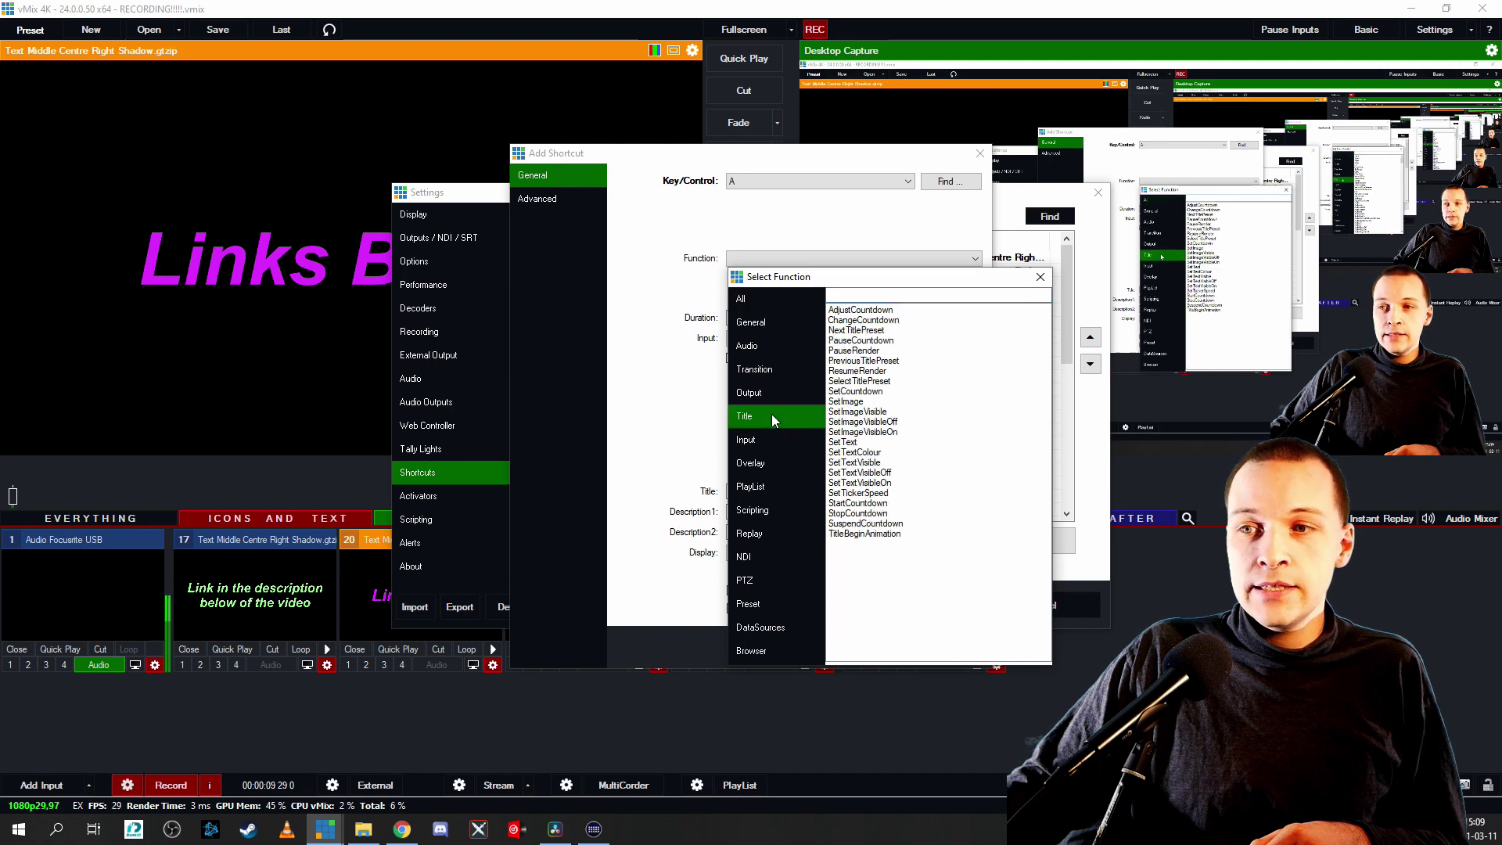
double_click(844, 443)
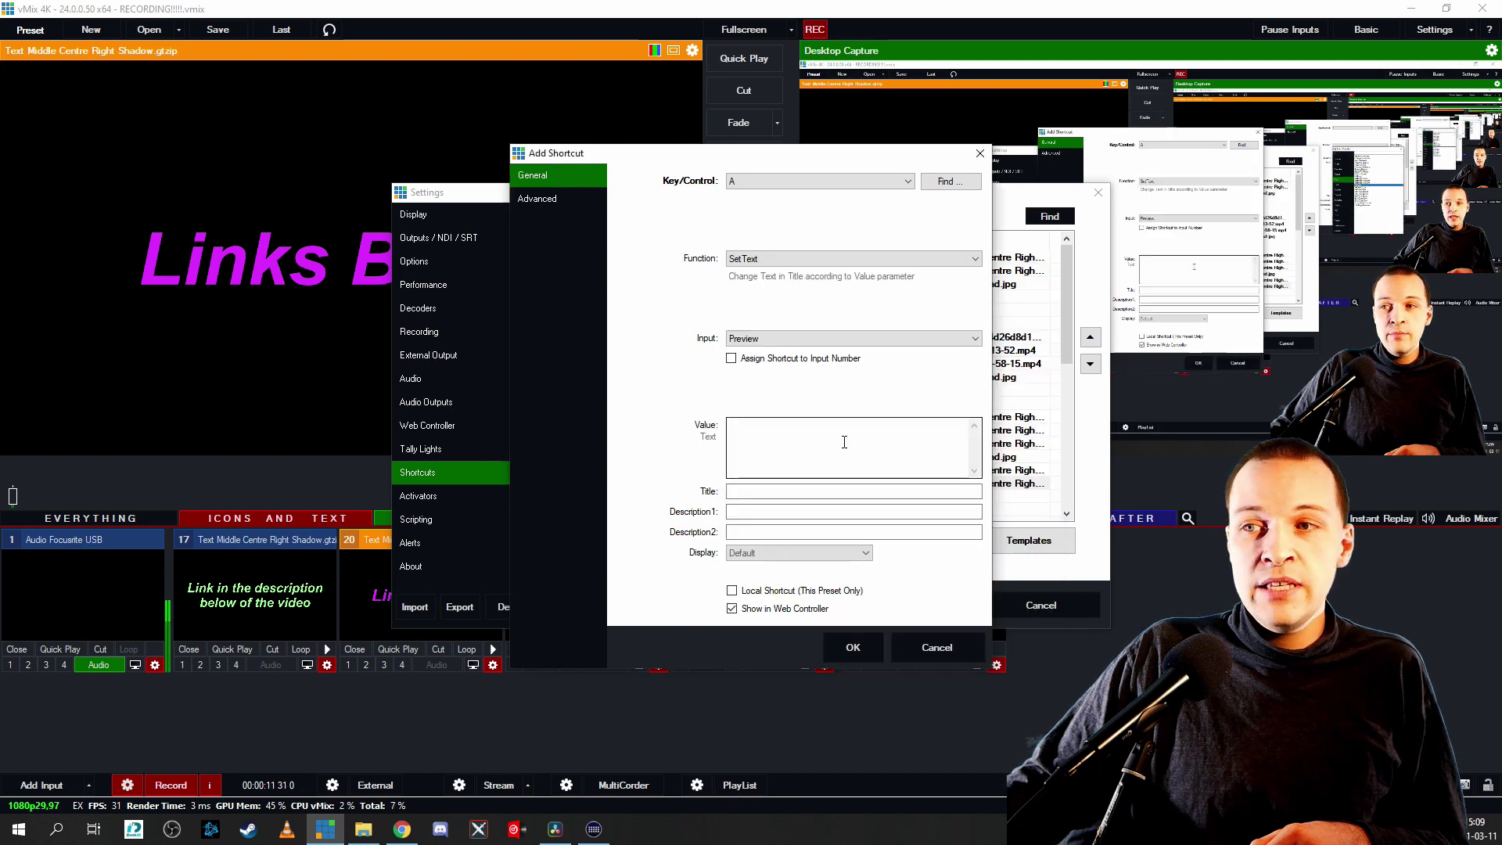
left_click(786, 341)
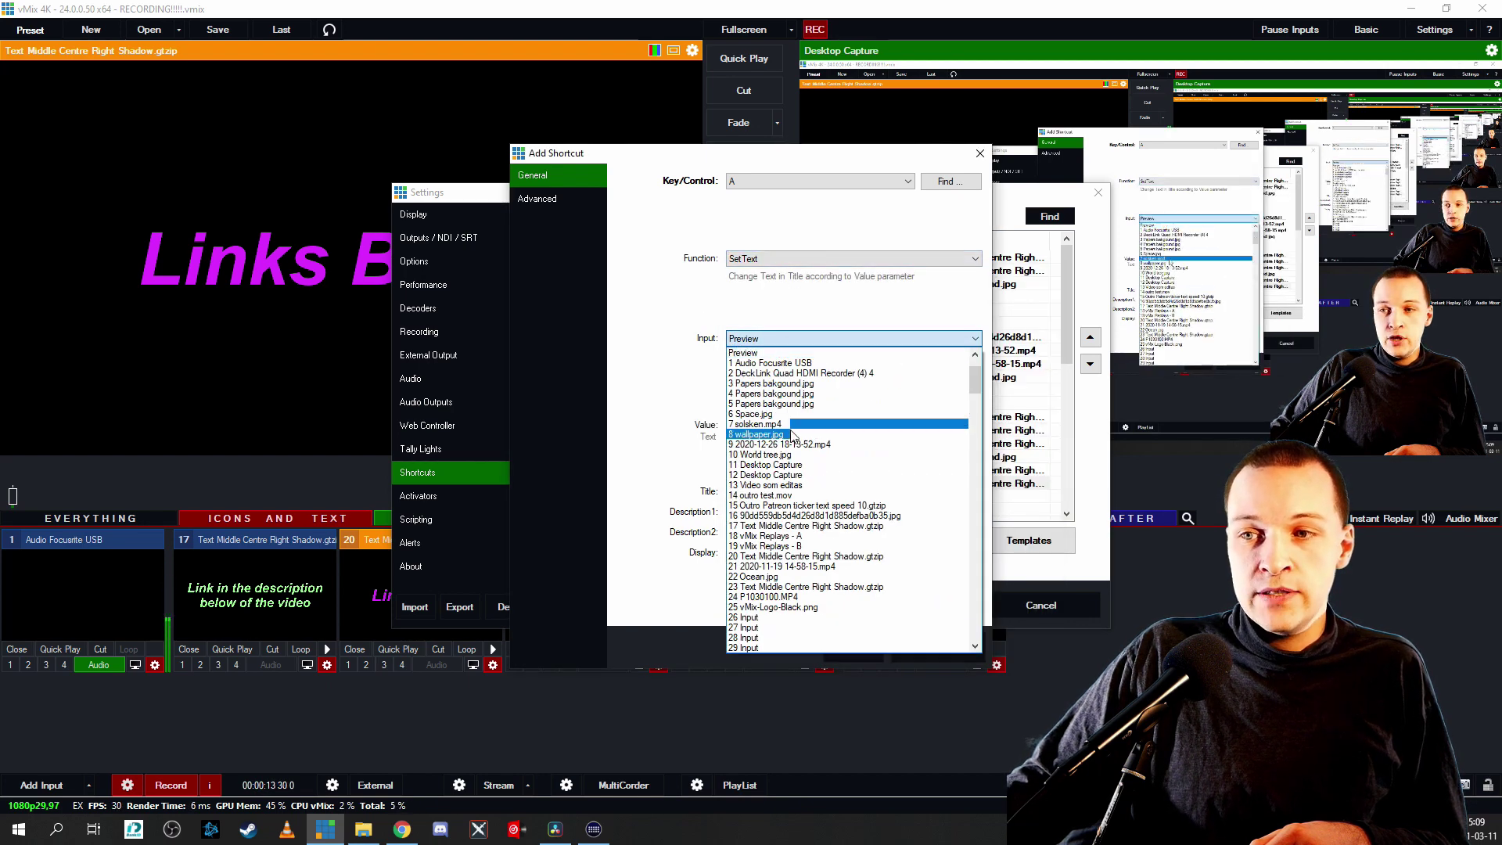
left_click(771, 526)
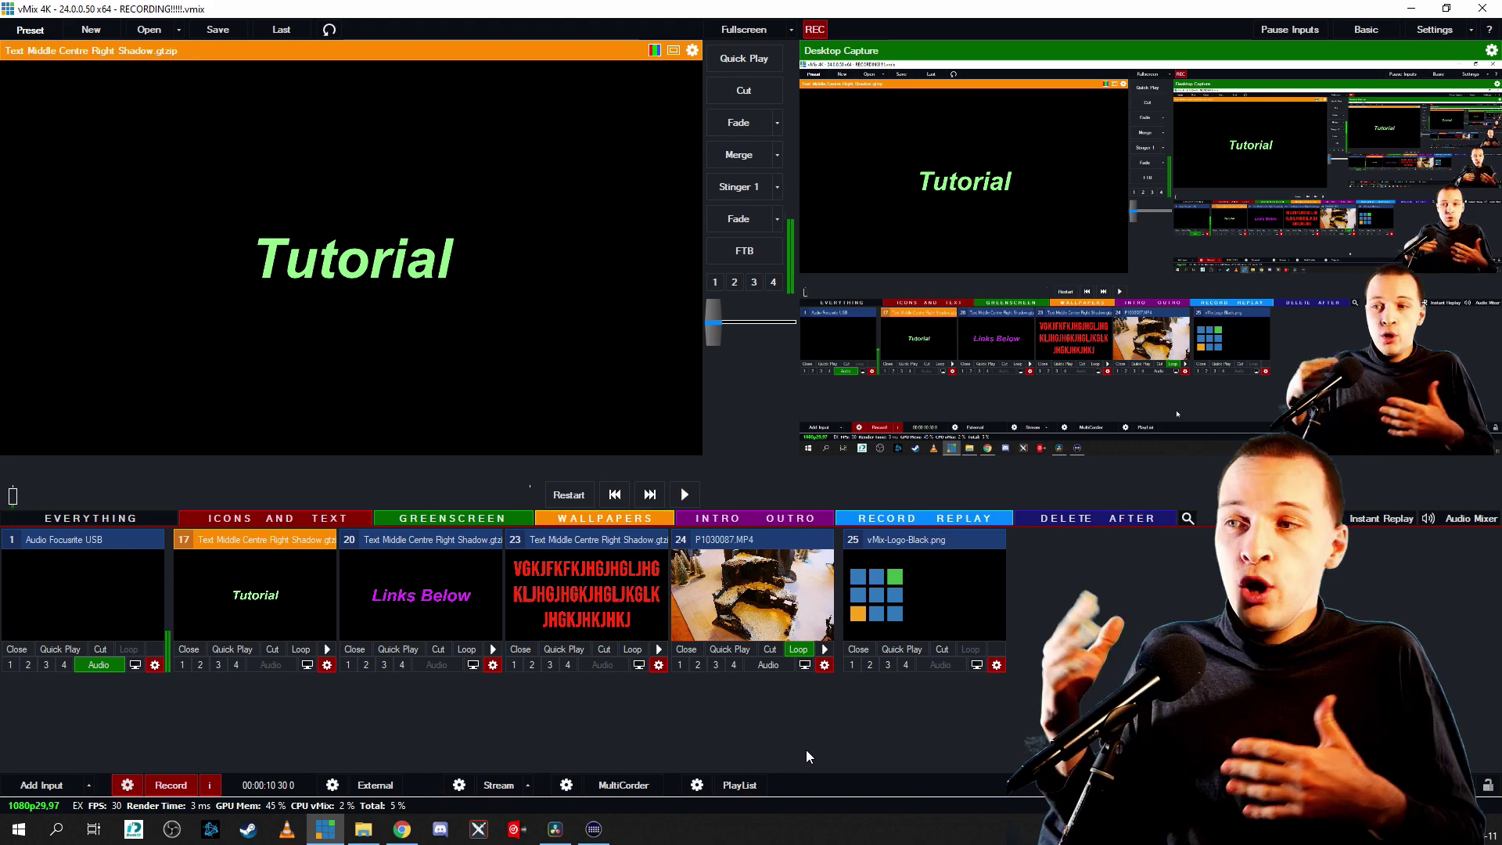
Swap input 24's P1030087.MP4 for the desktop file 'automated outros with vmix for faster editing.mp4'.
left_click(733, 586)
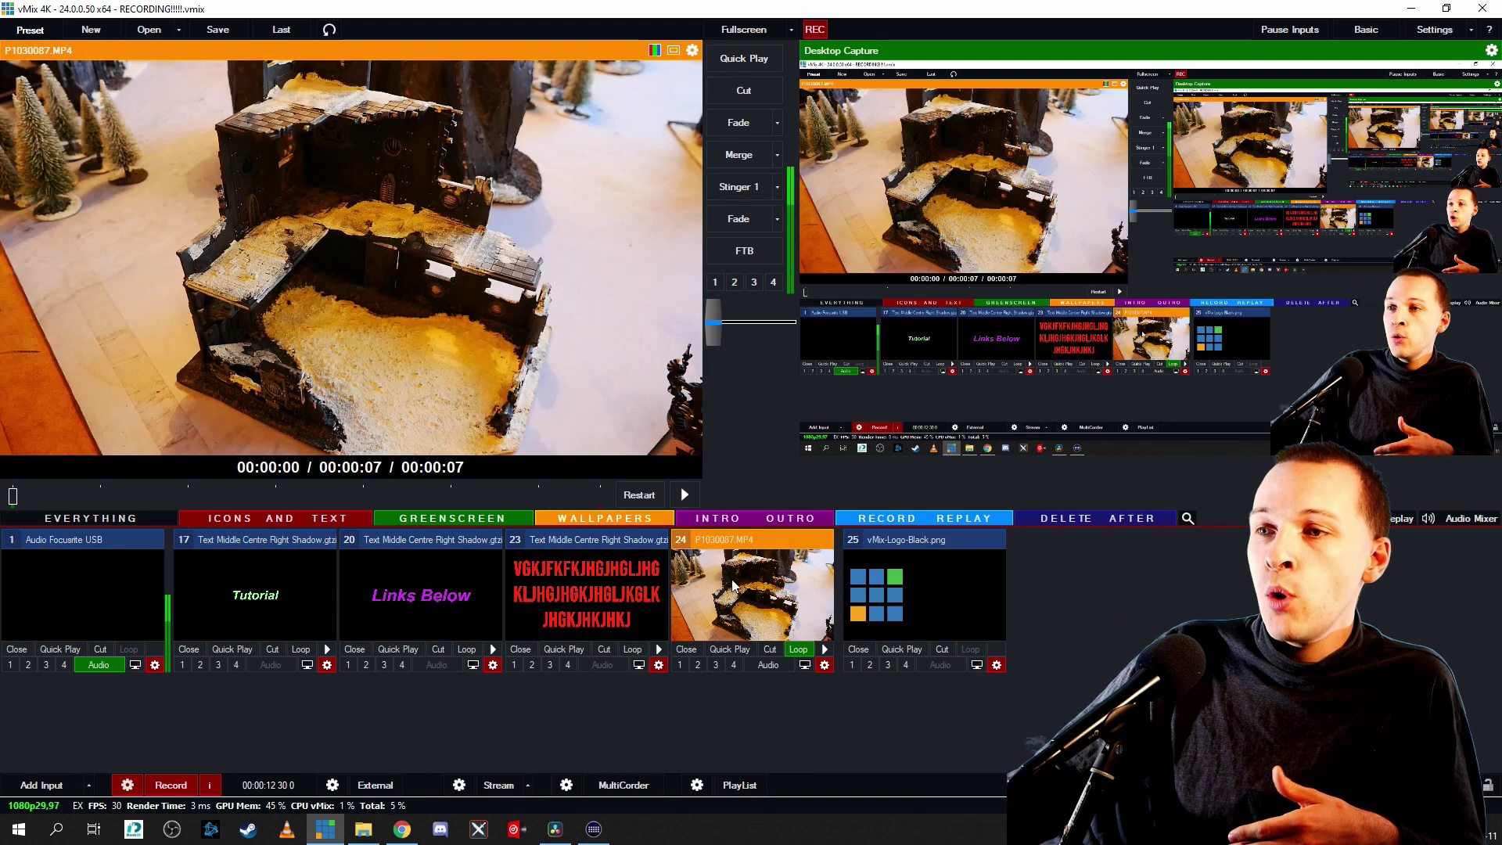
left_click(825, 665)
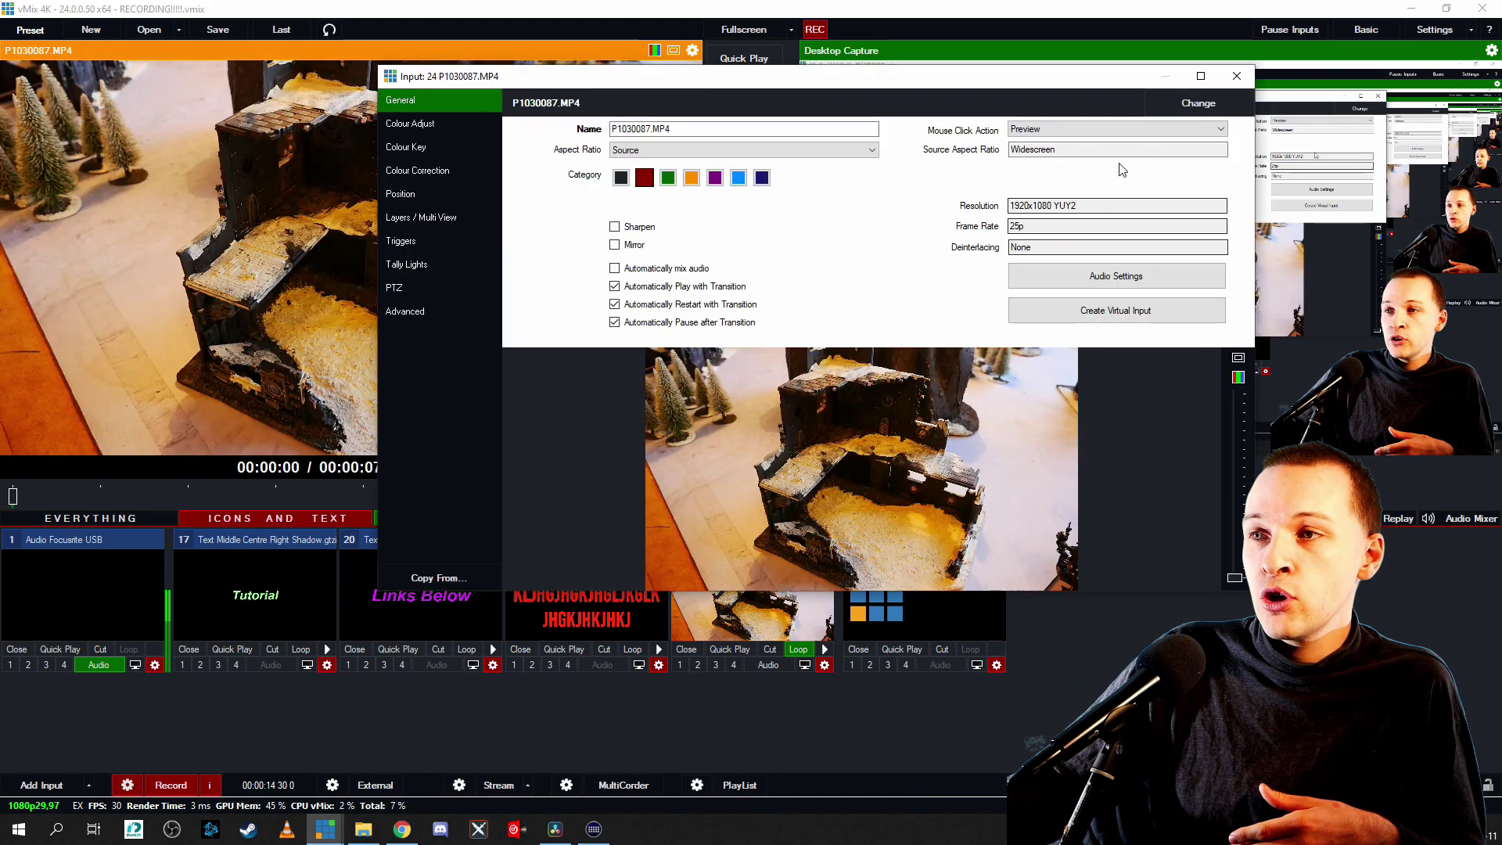
left_click(1199, 103)
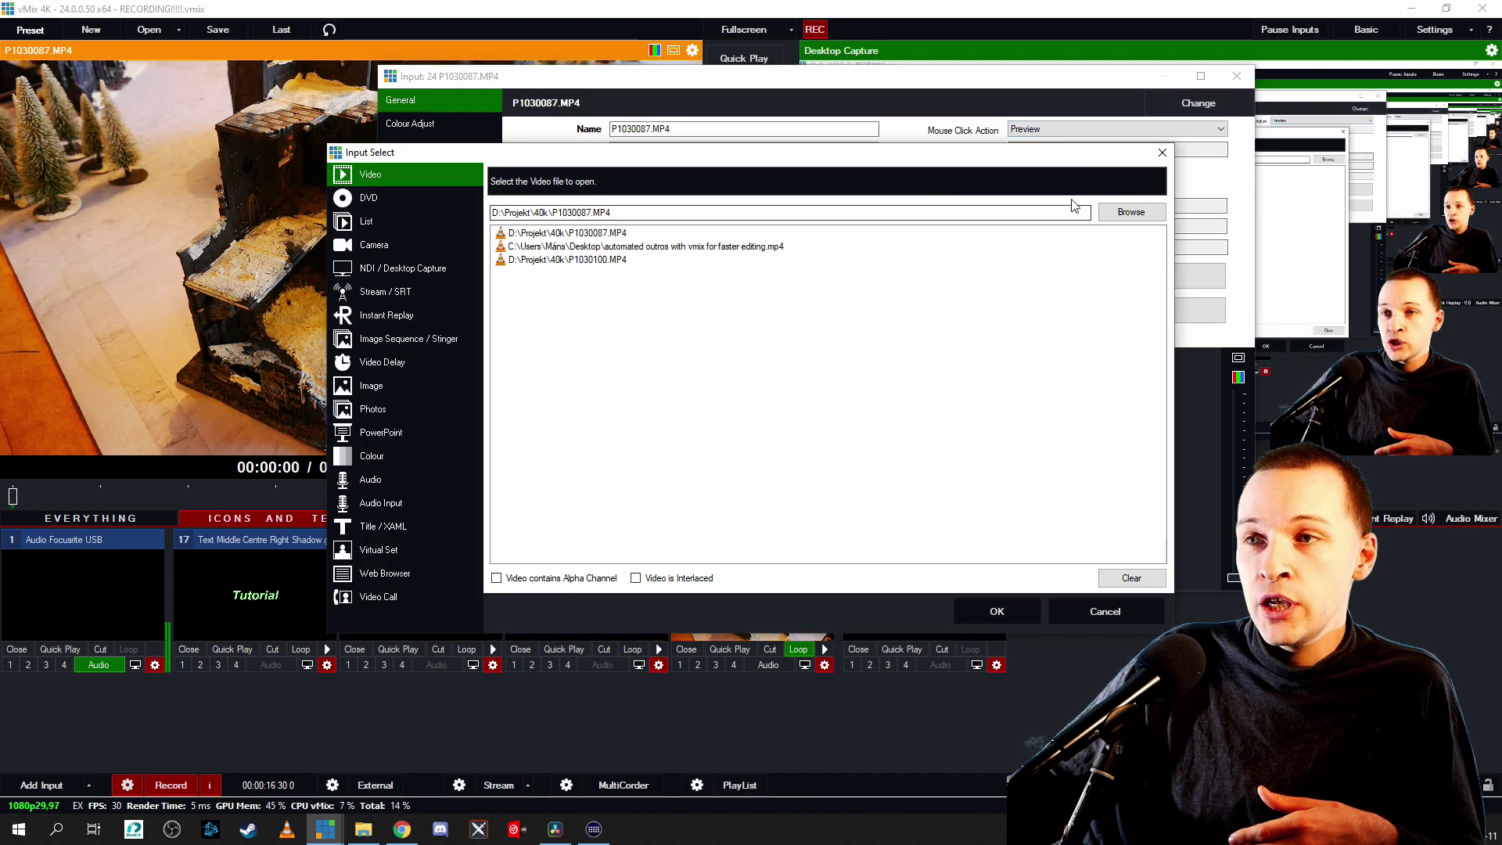
left_click(1131, 213)
left_click(397, 253)
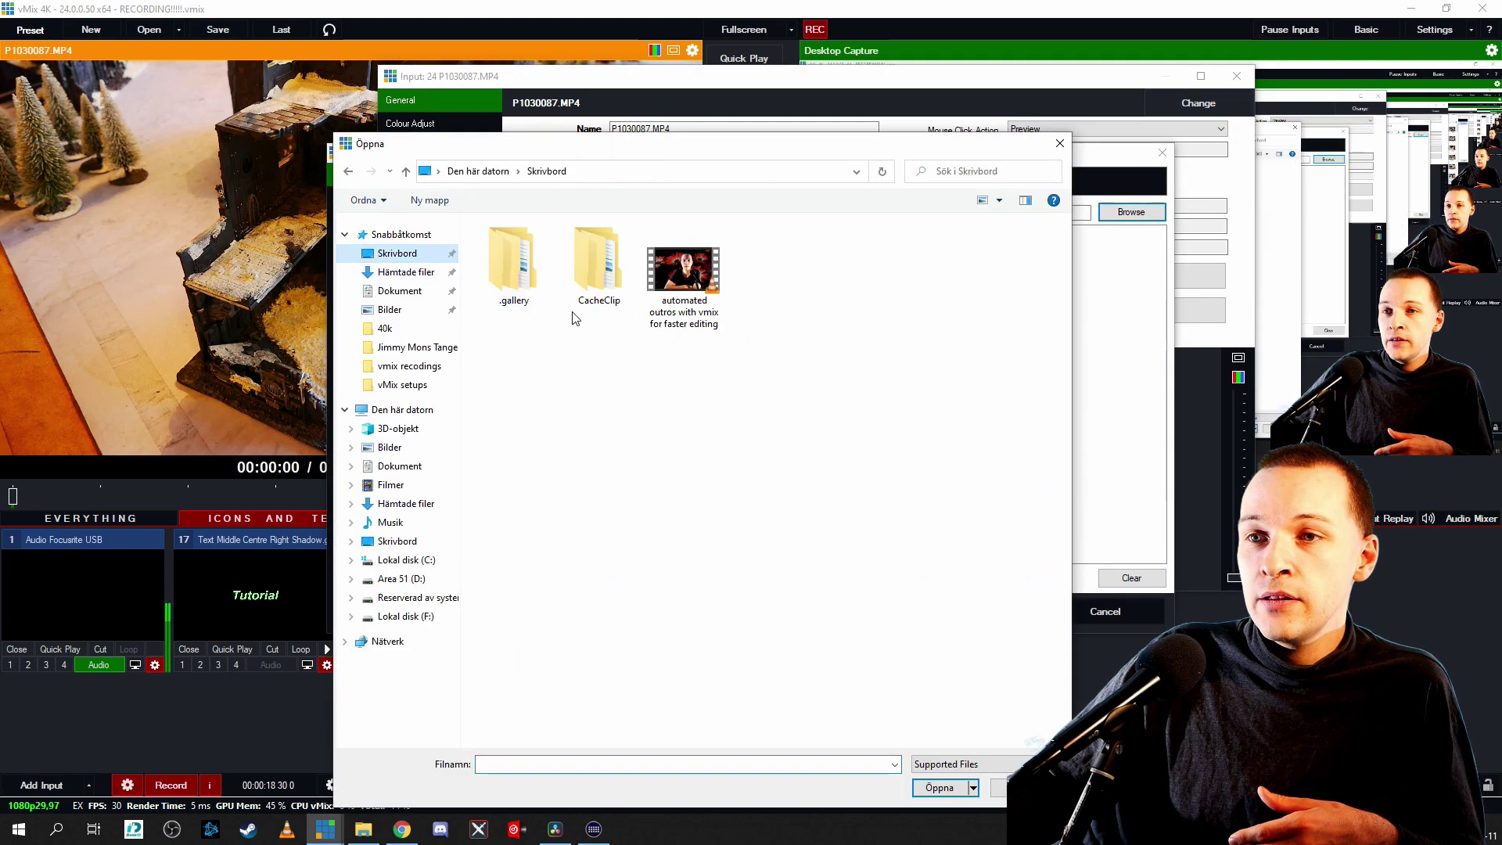
left_click(683, 283)
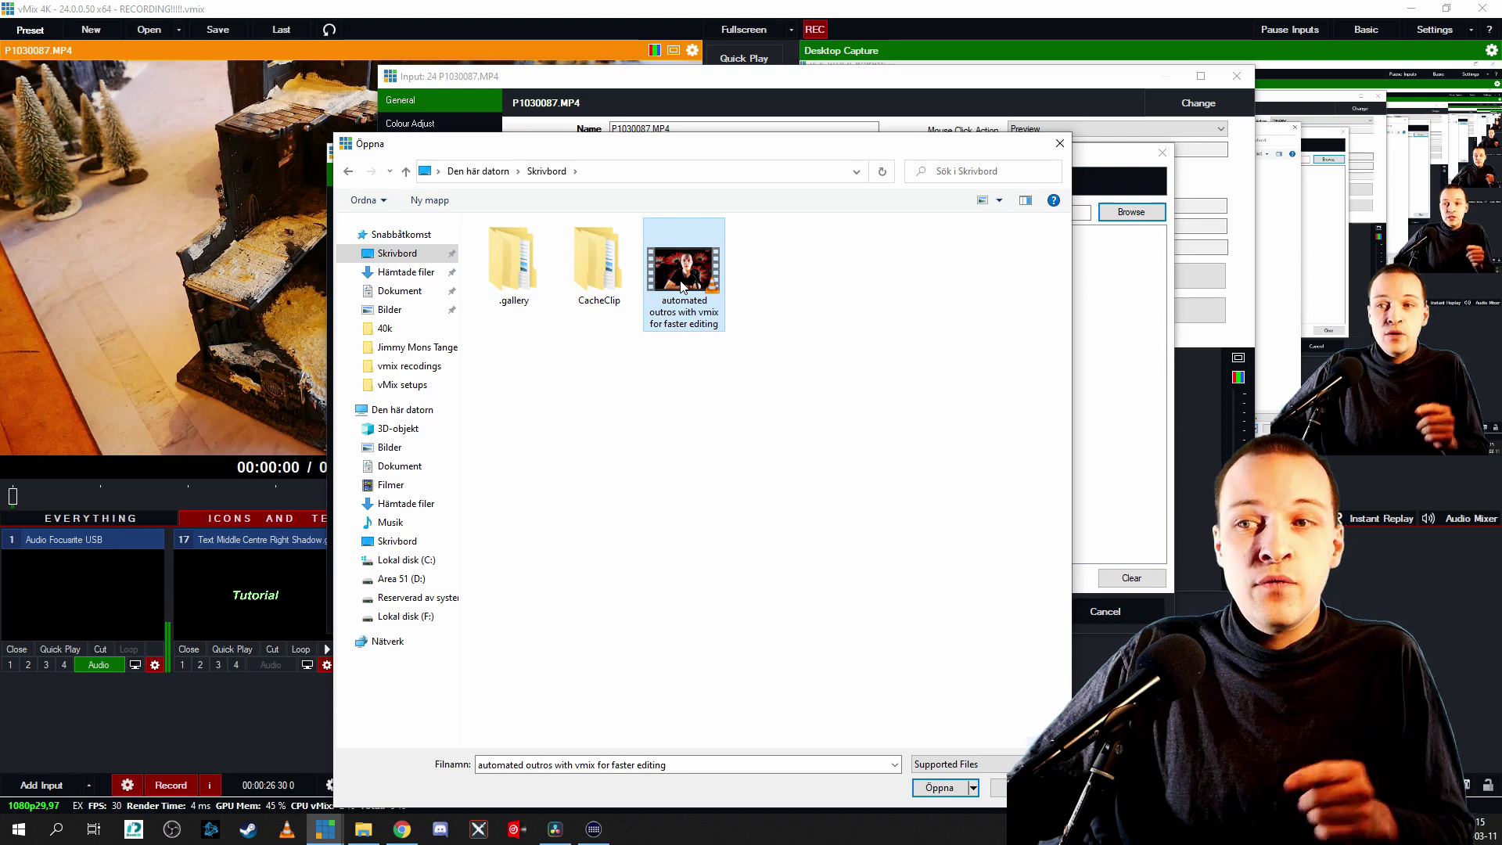
left_click(931, 789)
left_click(1002, 605)
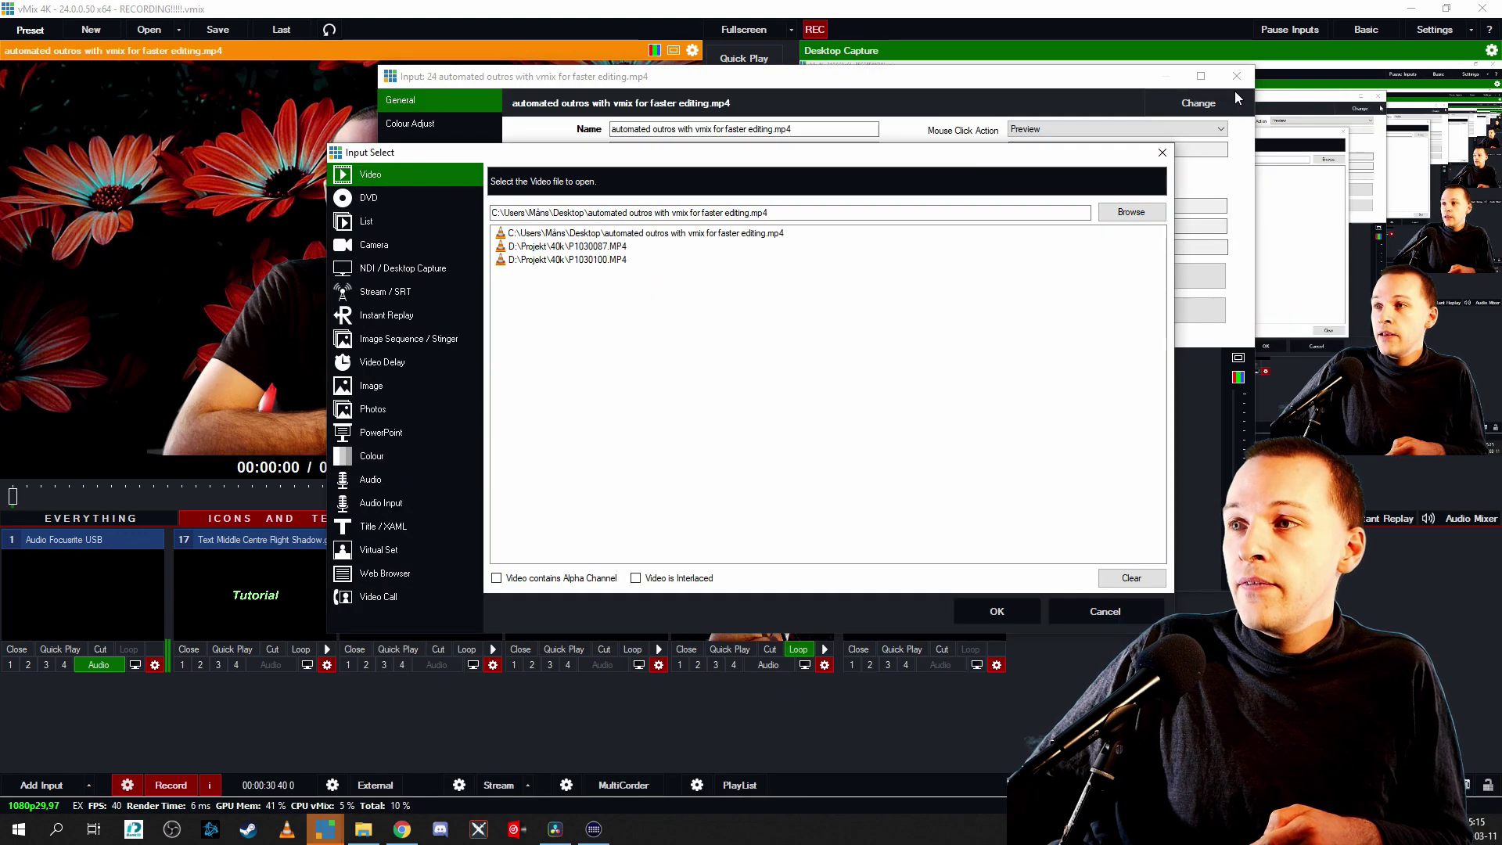
left_click(1236, 77)
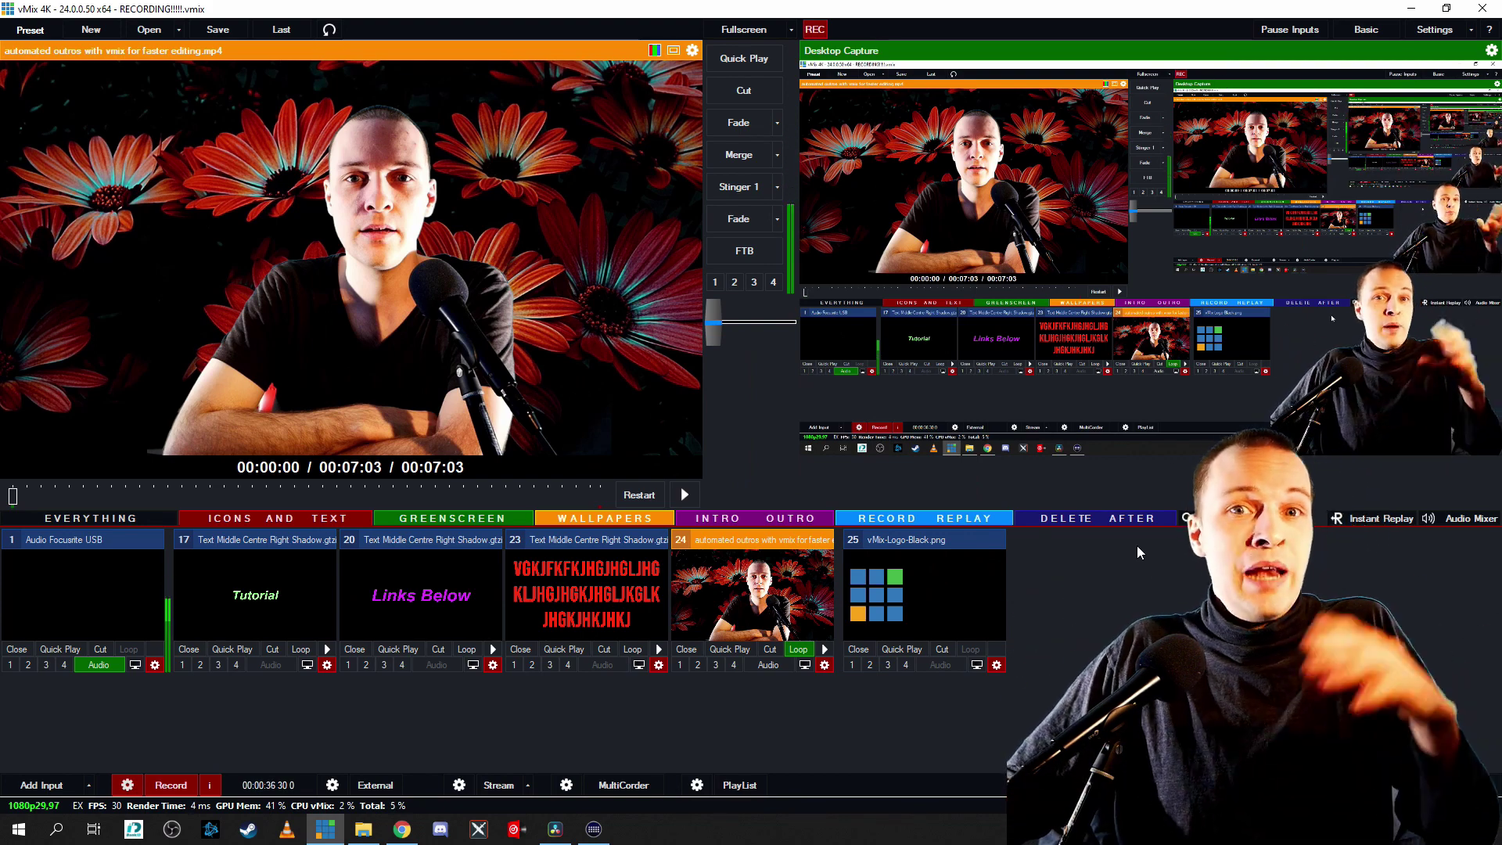
Preview the Papers bakgound.jpg wallpaper in input 4 and view its layers.
left_click(593, 520)
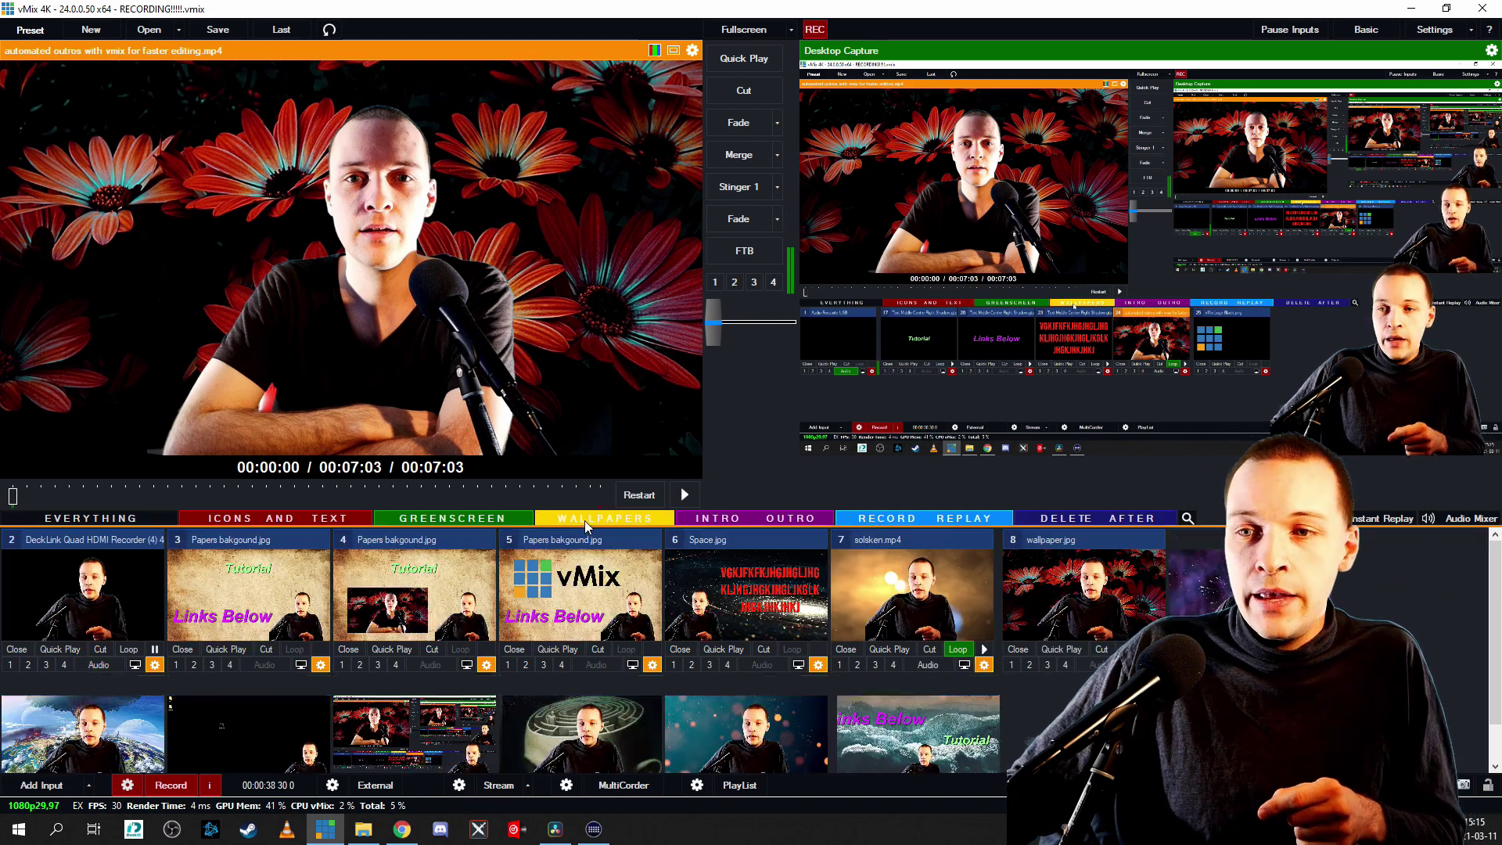
left_click(446, 603)
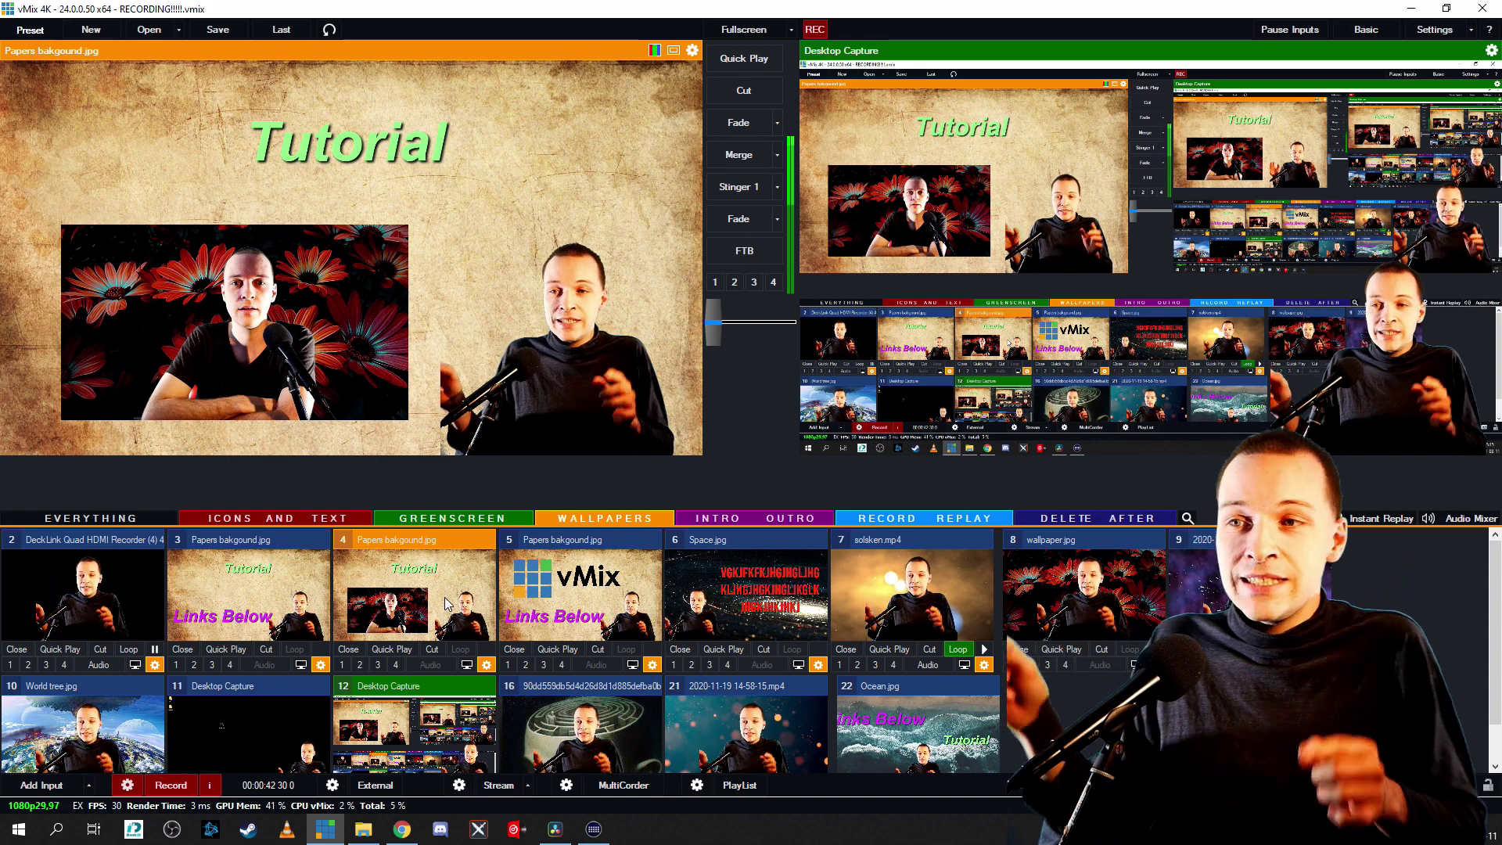
left_click(486, 664)
left_click(423, 218)
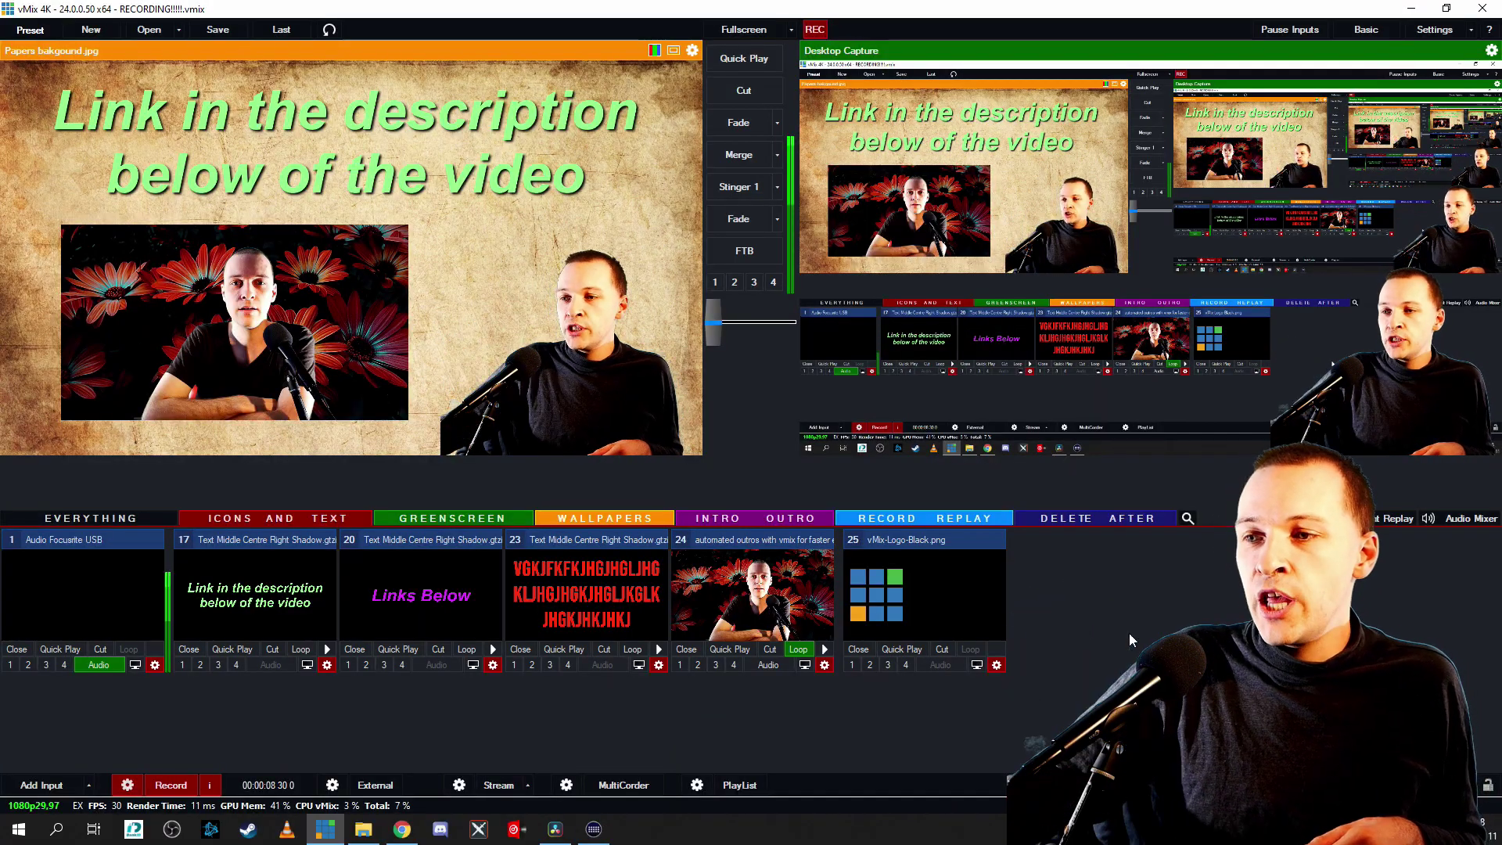
Preview the vMix logo, then wallpaper inputs 5, 3 and the Ocean.jpg layout in turn.
left_click(916, 579)
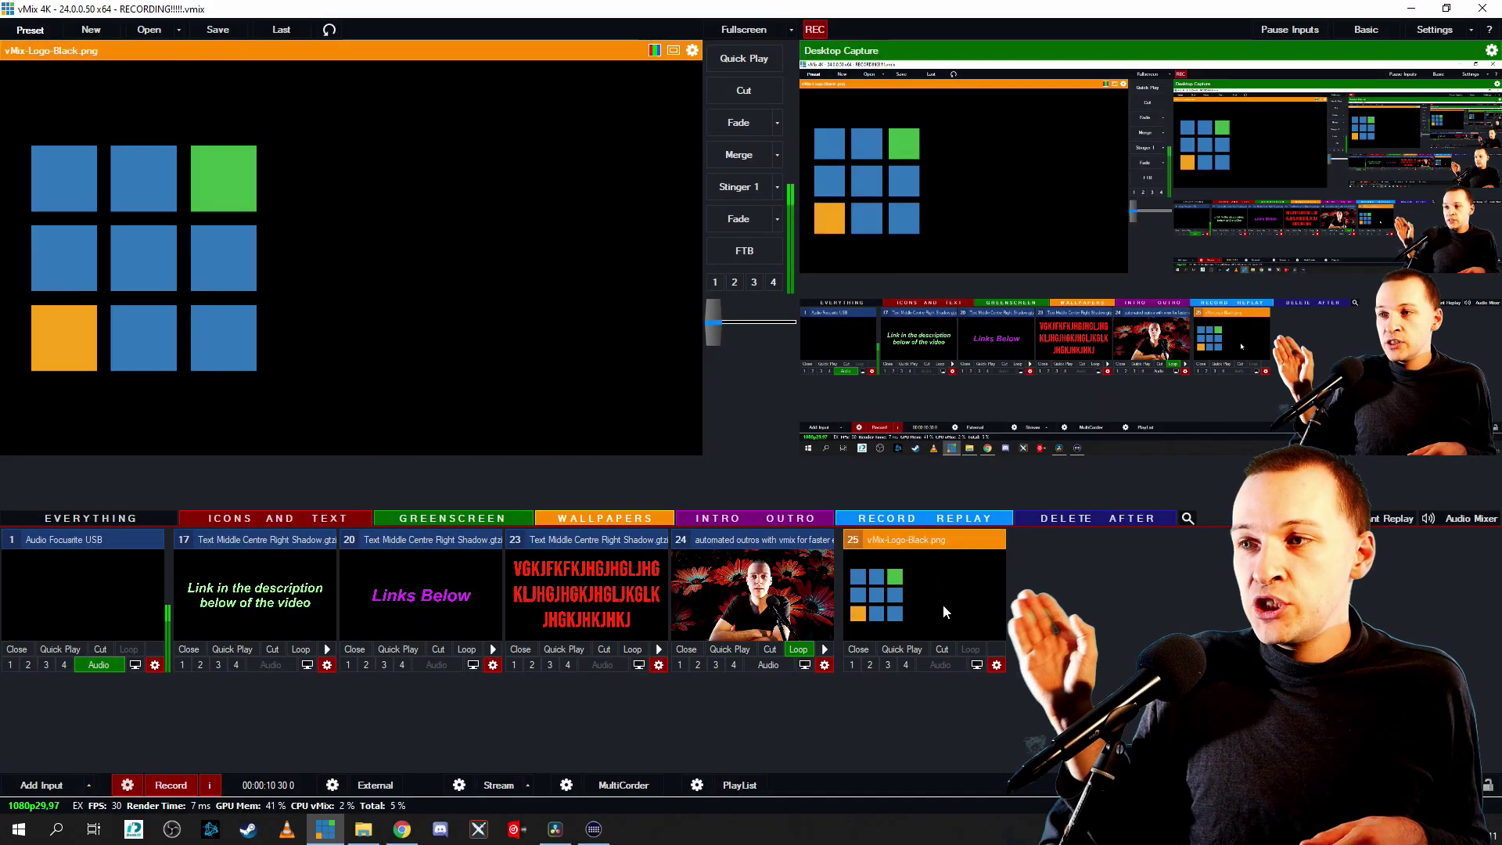
left_click(605, 518)
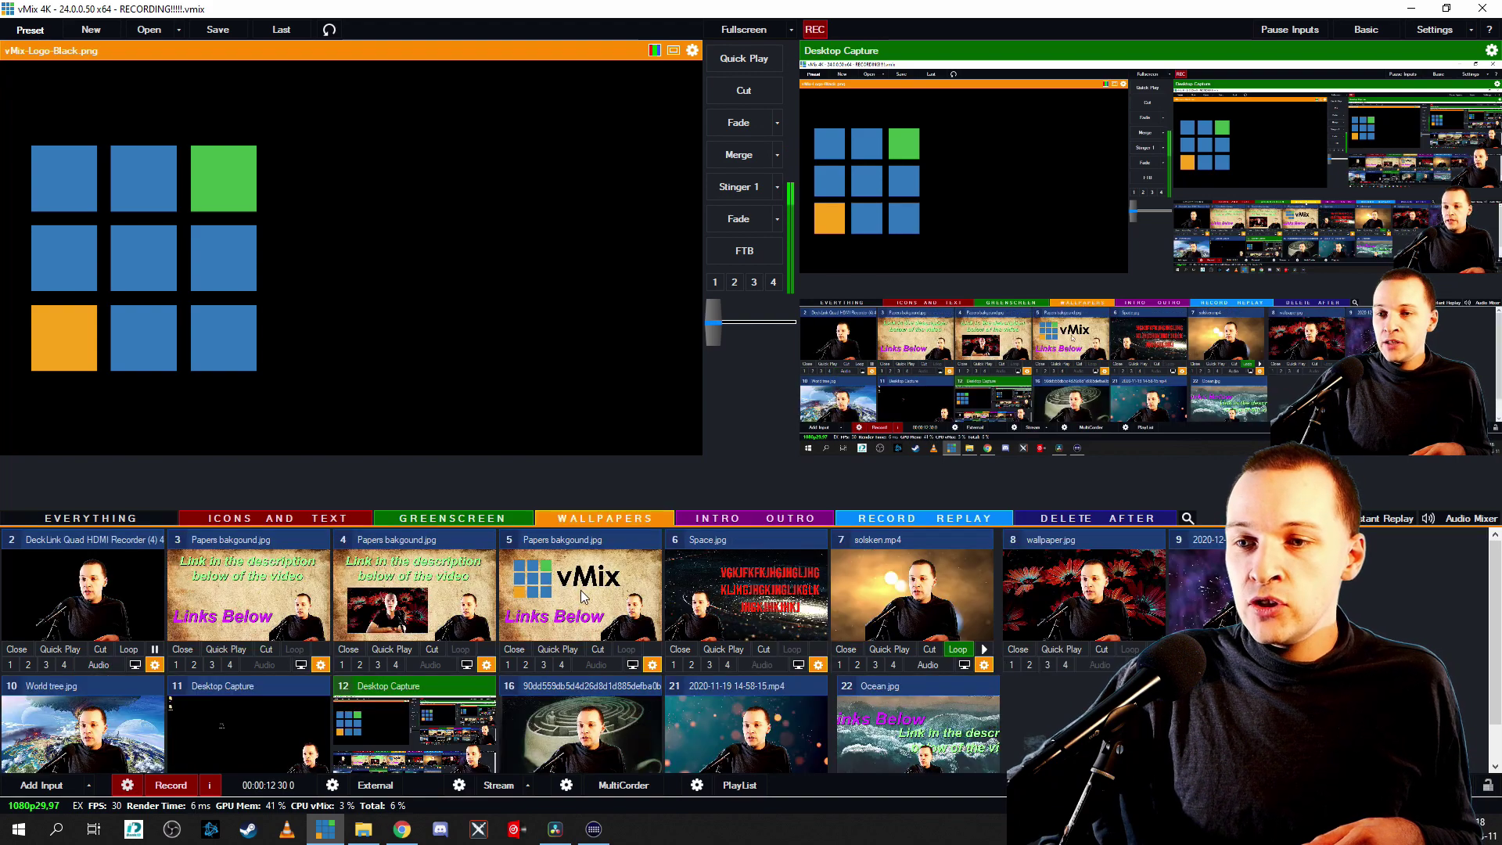
left_click(580, 590)
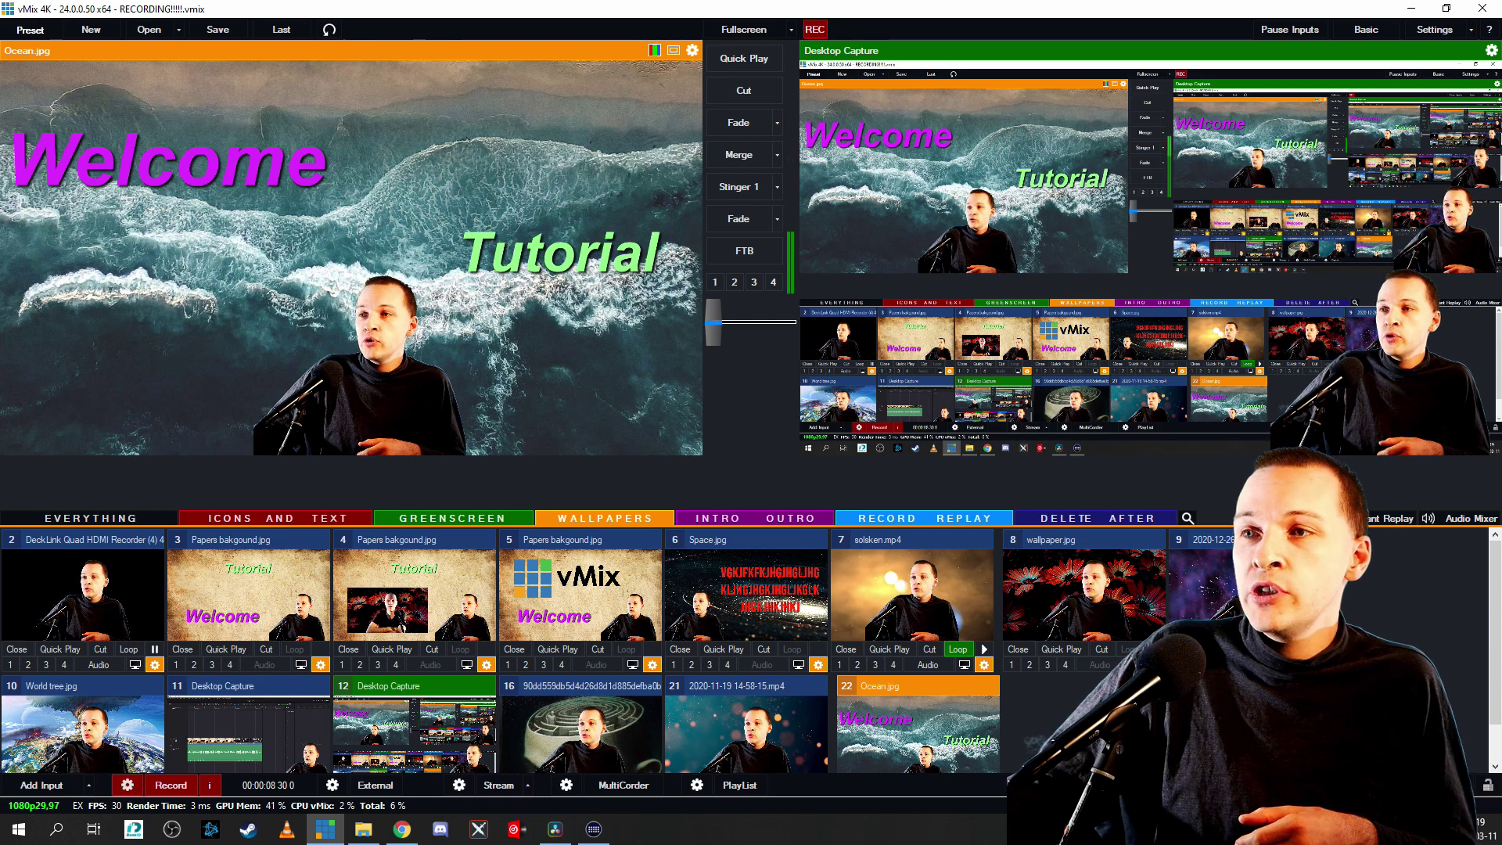
left_click(275, 581)
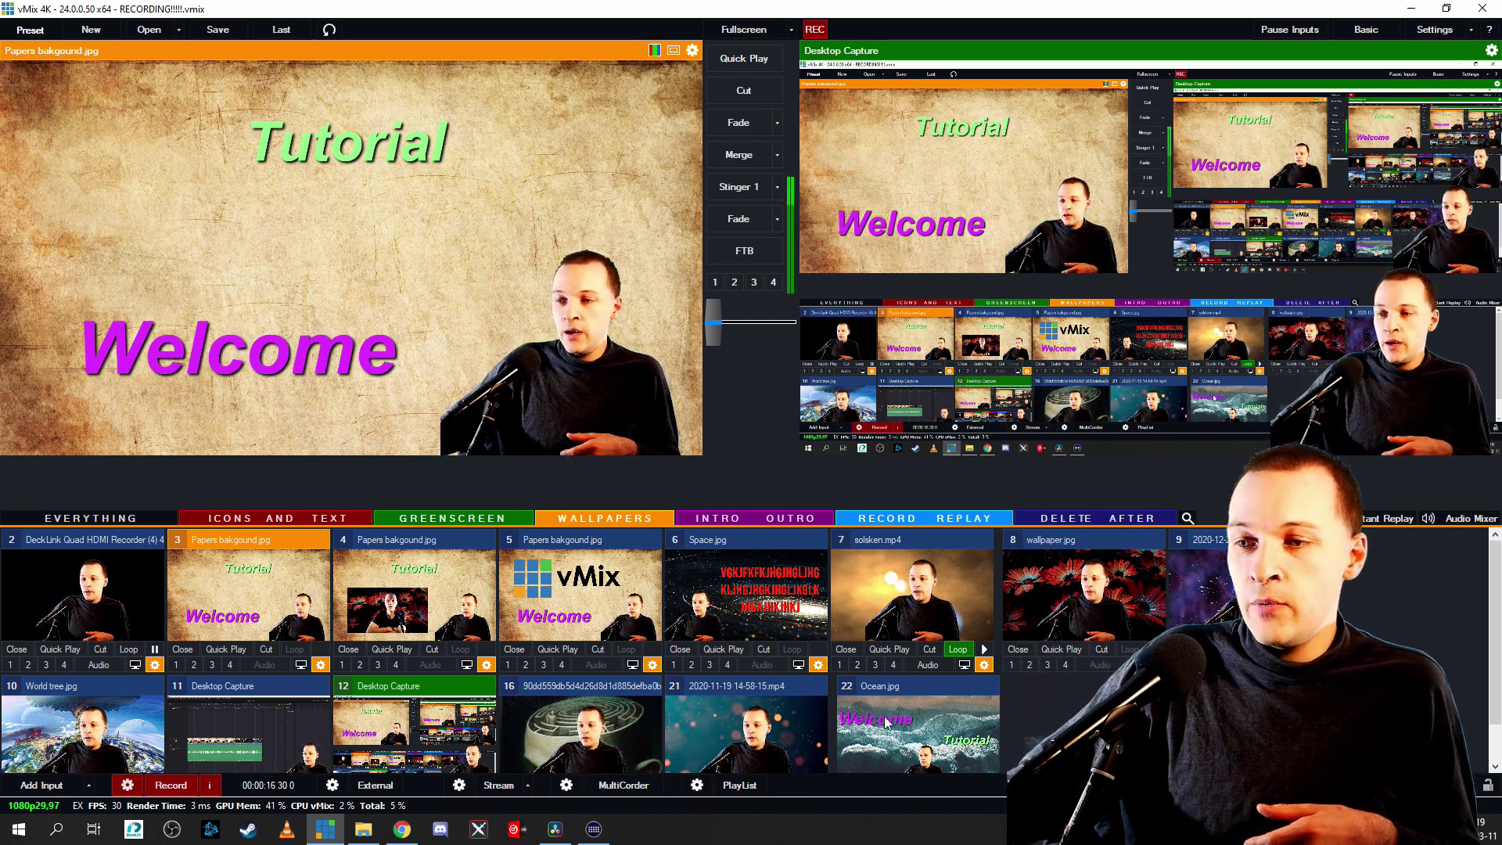
left_click(962, 728)
scroll(1013, 664, "down", 1)
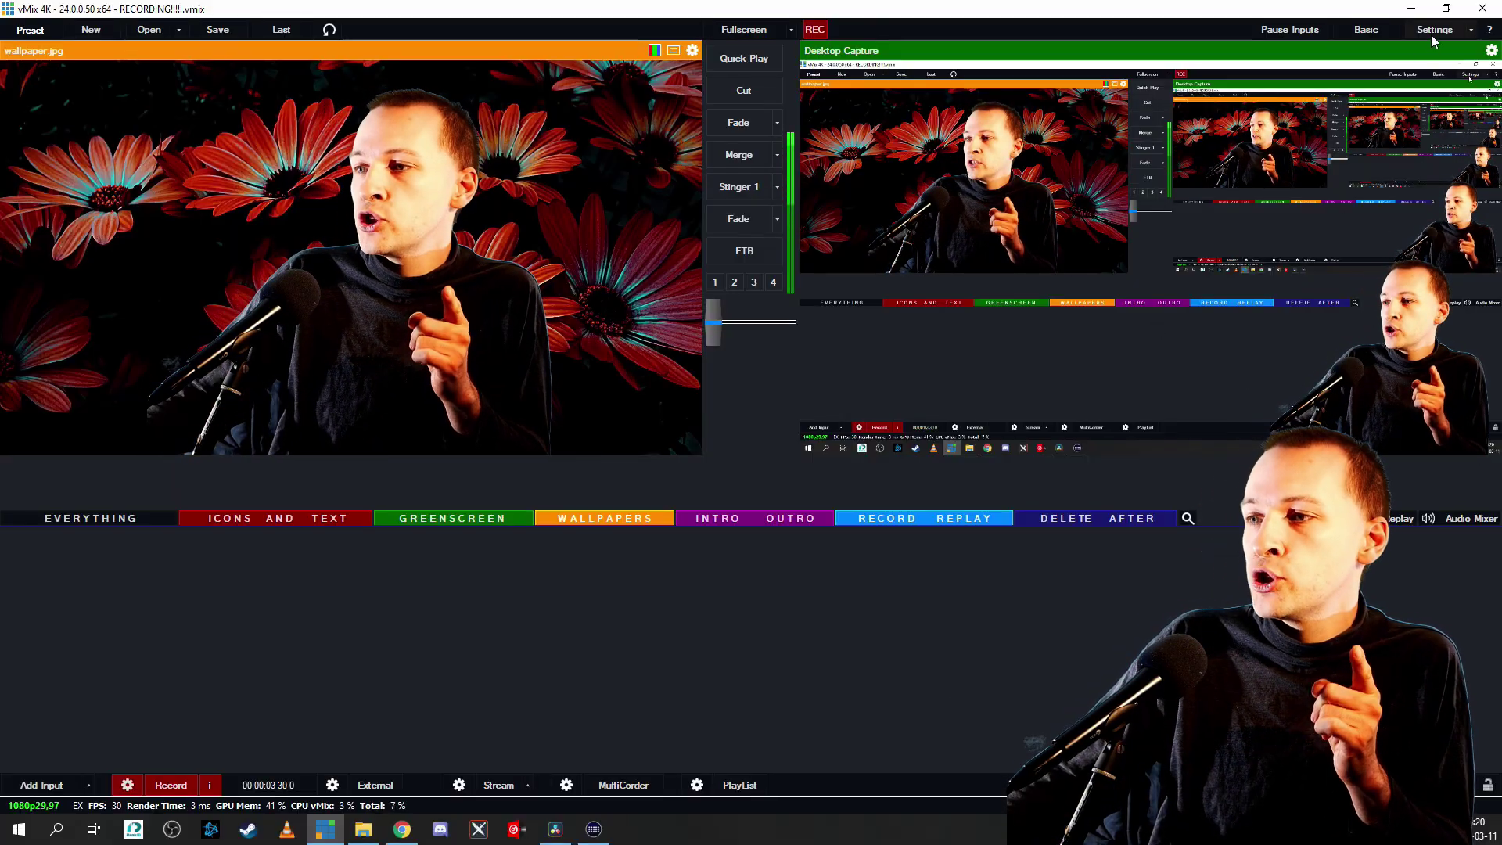
Open the StreamDeck BBDC5 Merge shortcut for editing and bring up its function list.
key("F12")
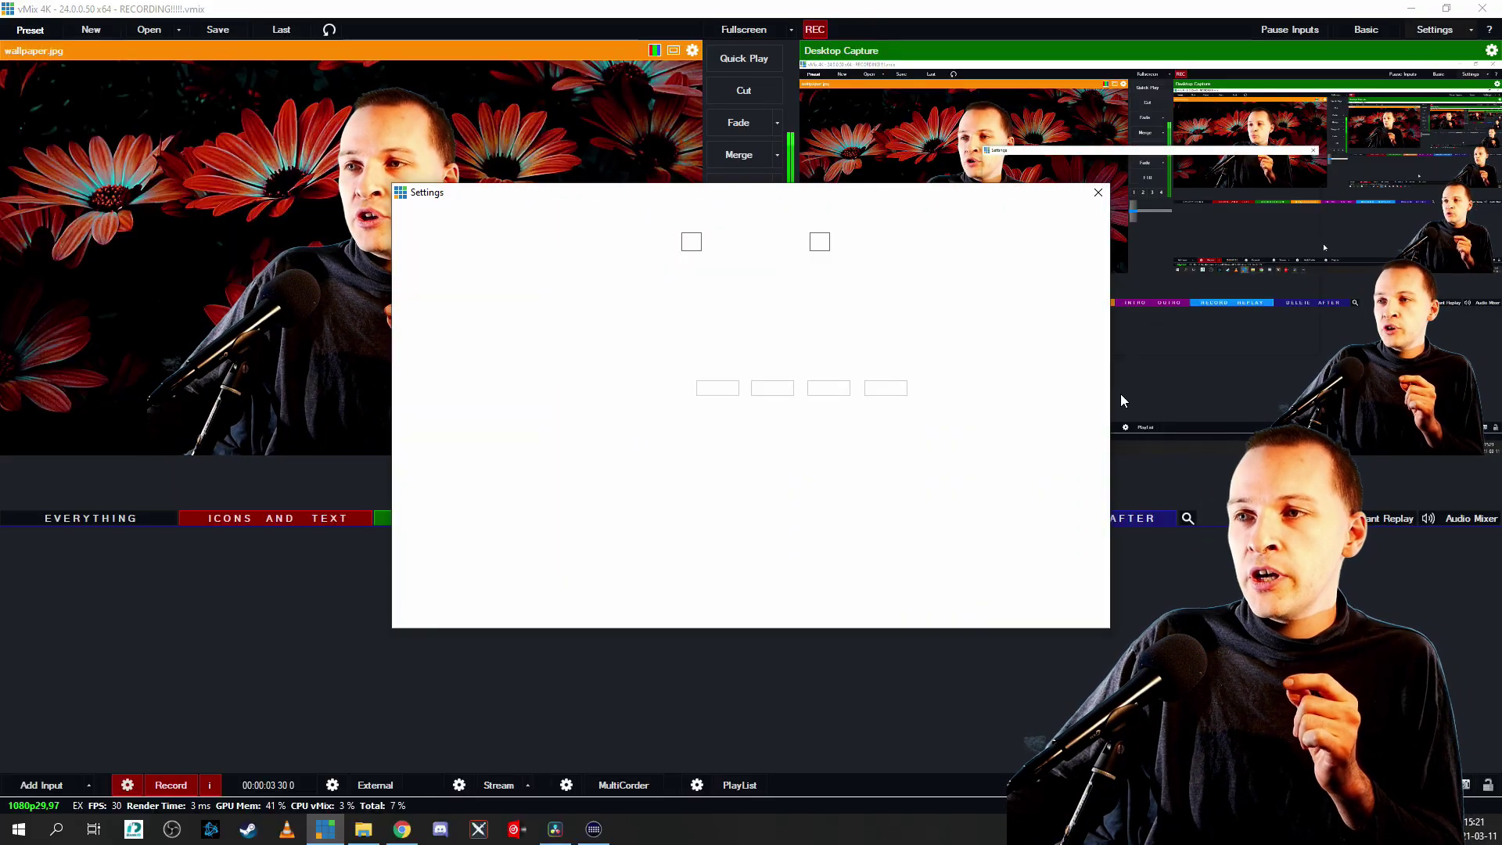
left_click_drag(854, 198, 727, 208)
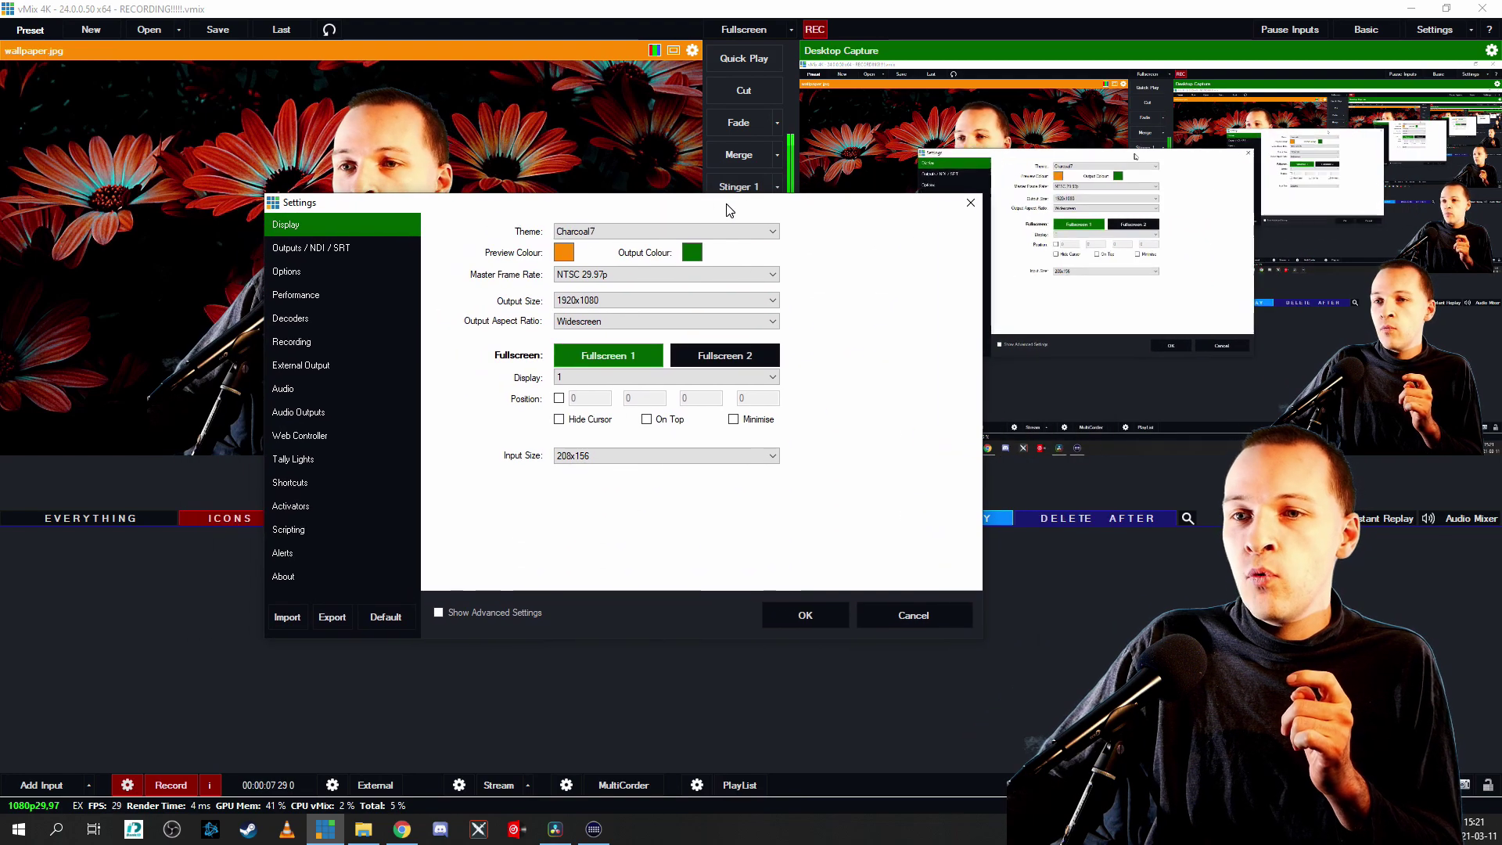
left_click(293, 483)
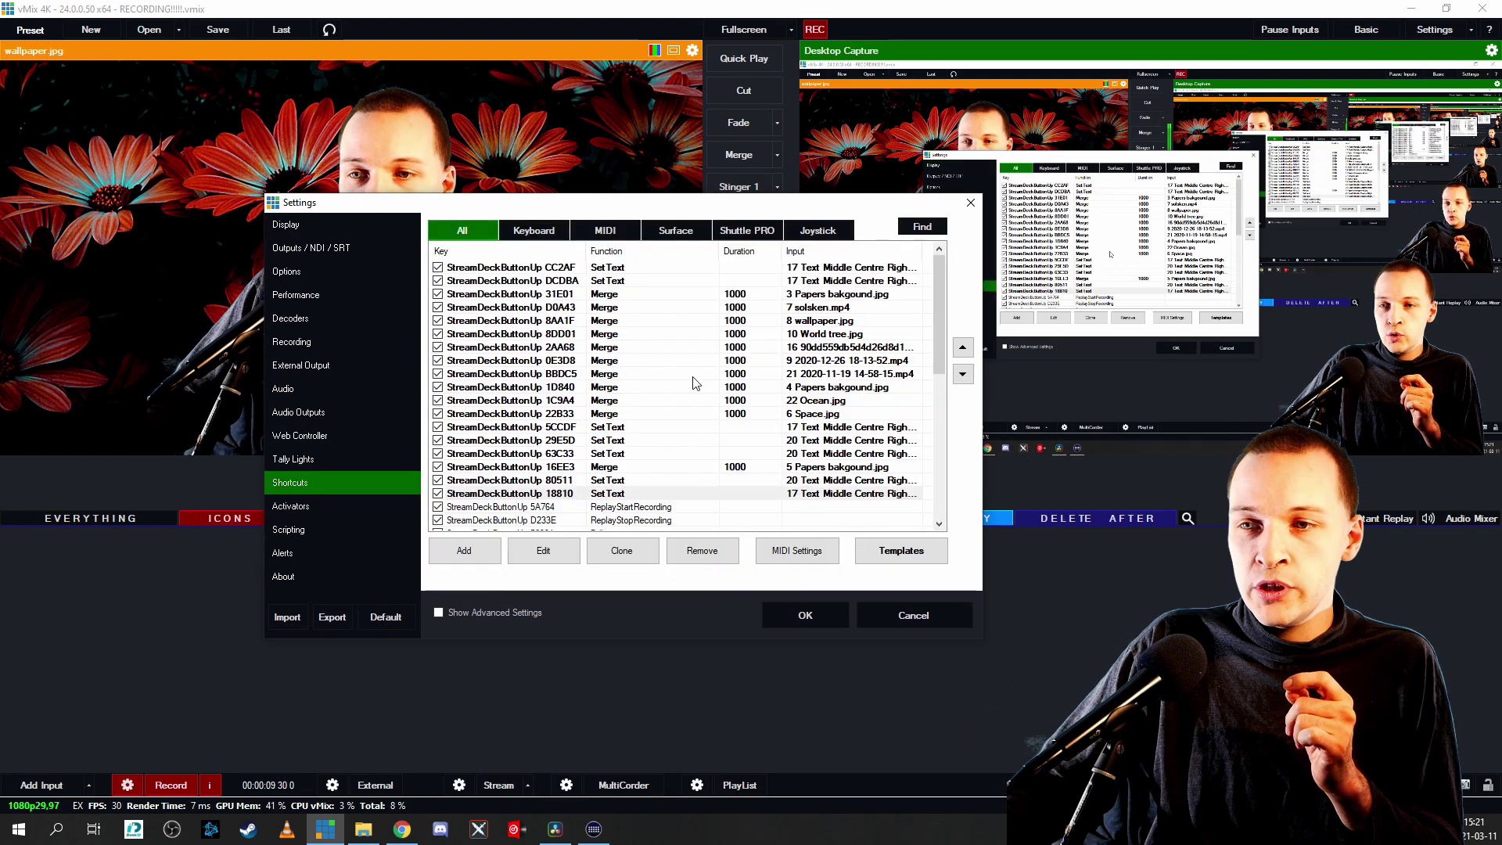
left_click(617, 375)
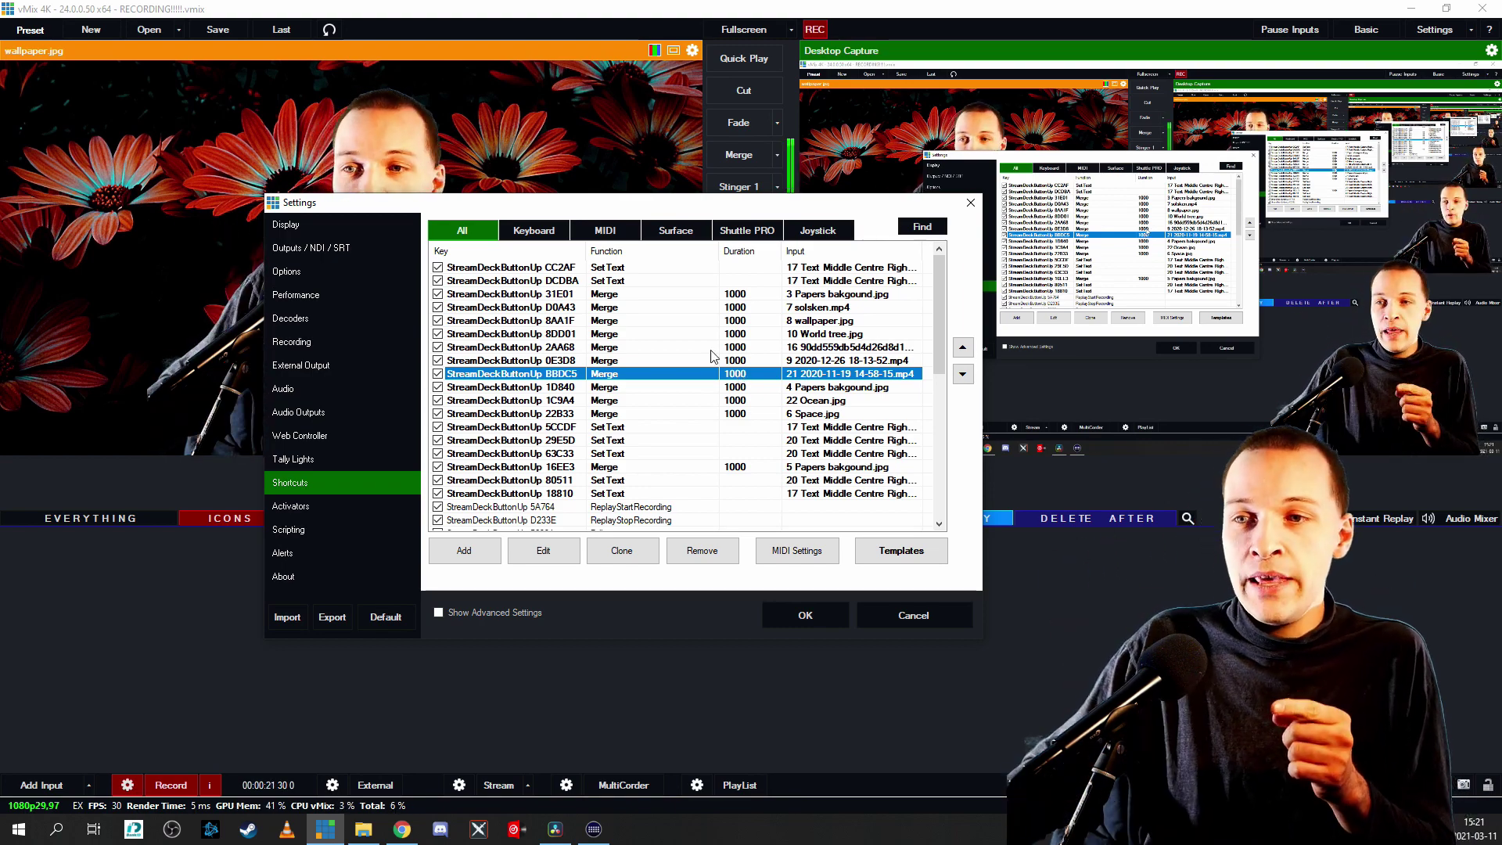
double_click(626, 383)
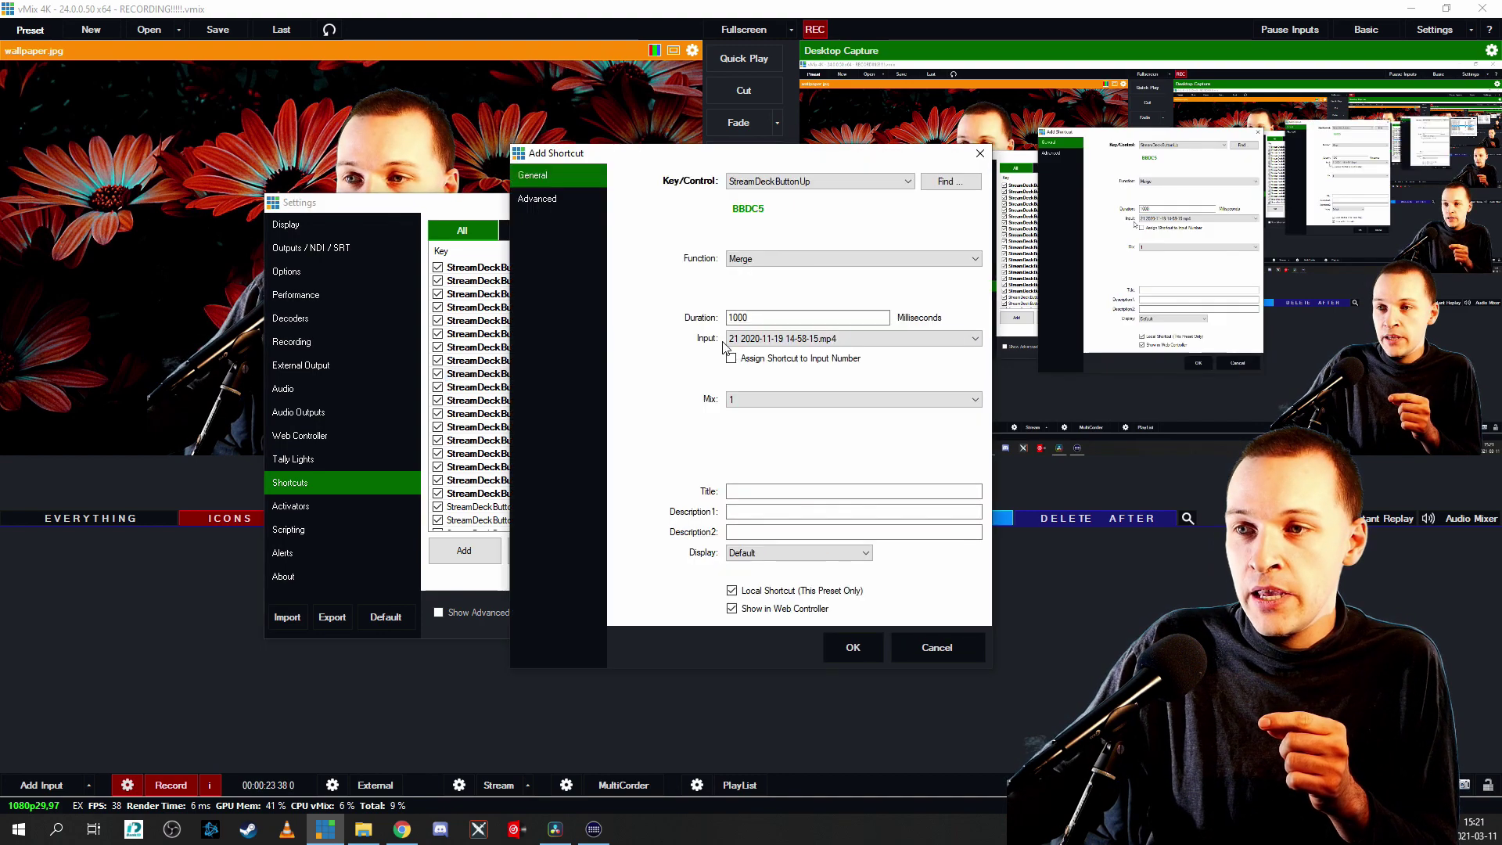
left_click(789, 258)
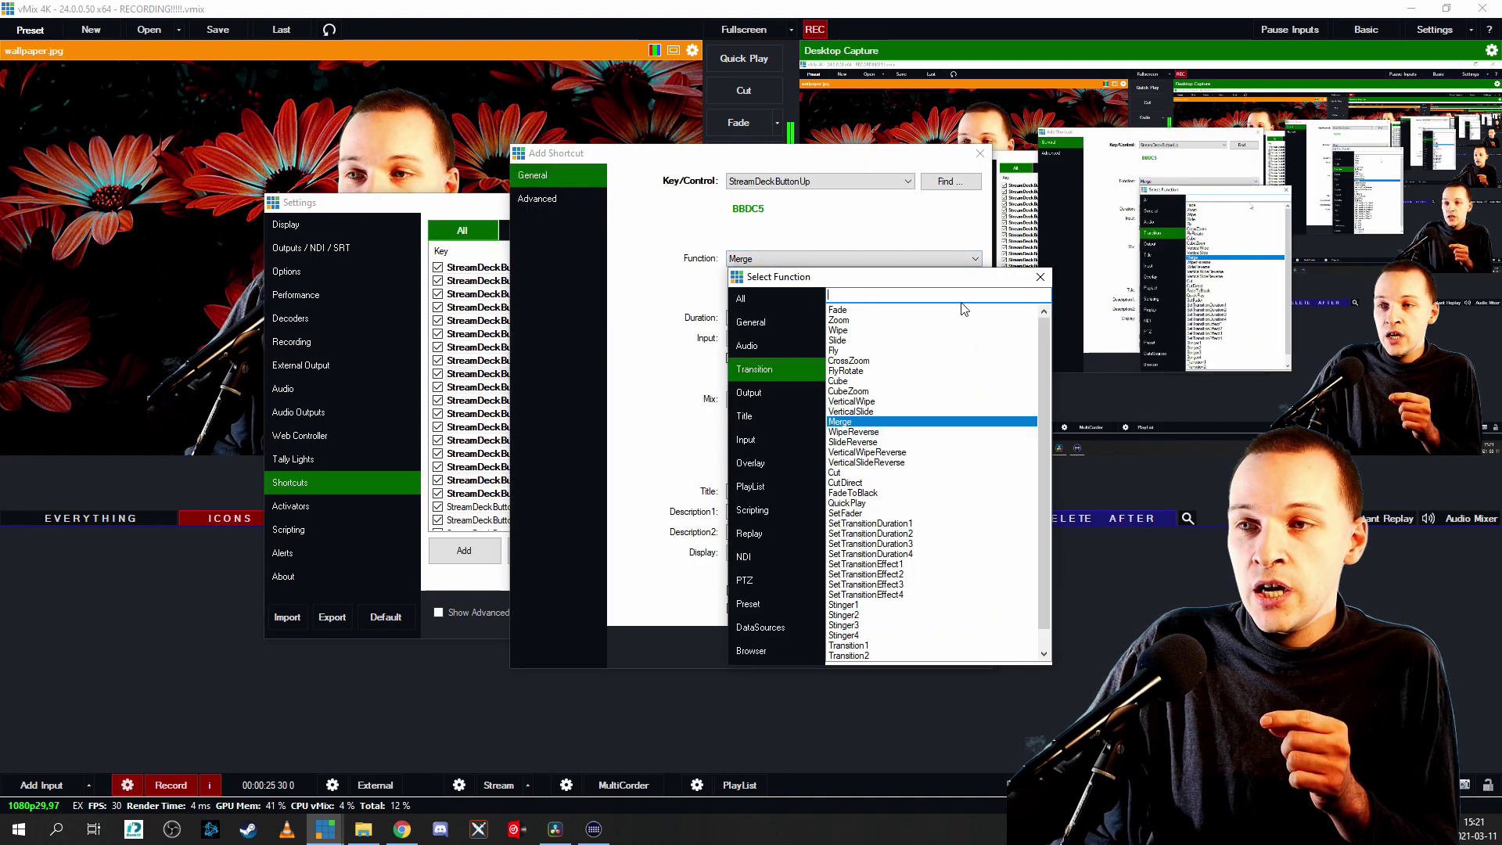